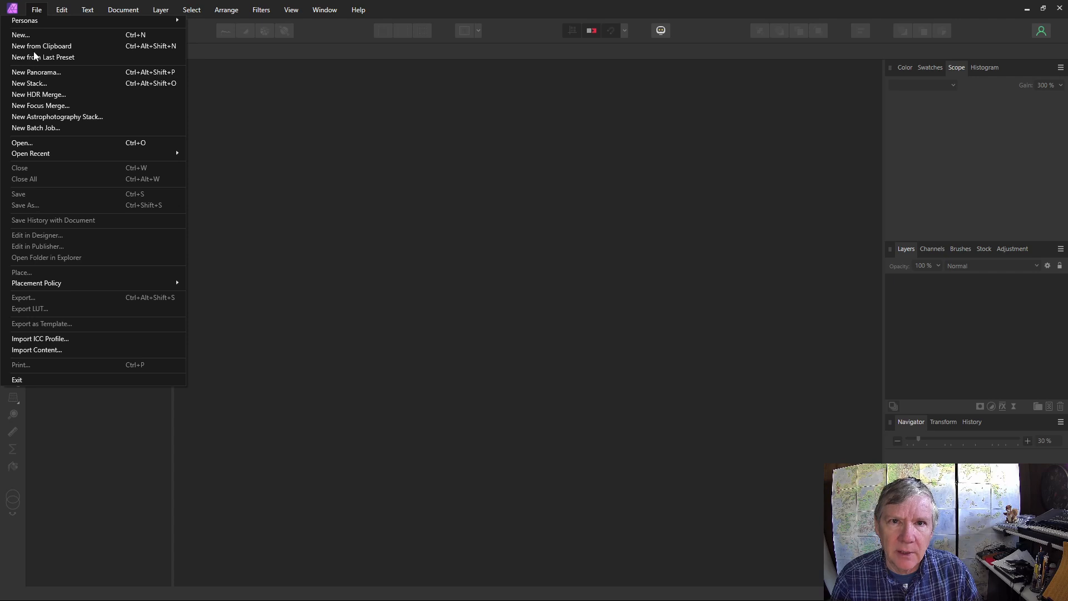
- Create a new document 1024 px wide and 1024 px high at 72 DPI
{"action": "left_click", "coordinate": [22, 35]}
{"action": "left_click", "coordinate": [533, 393]}
{"action": "type", "text": "10"}
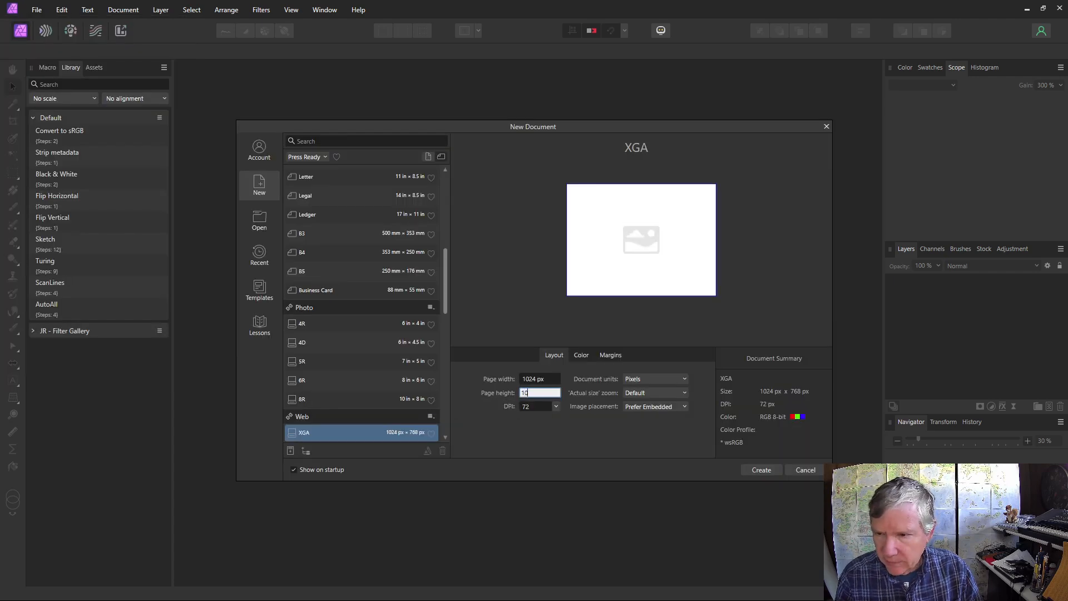
{"action": "type", "text": "24"}
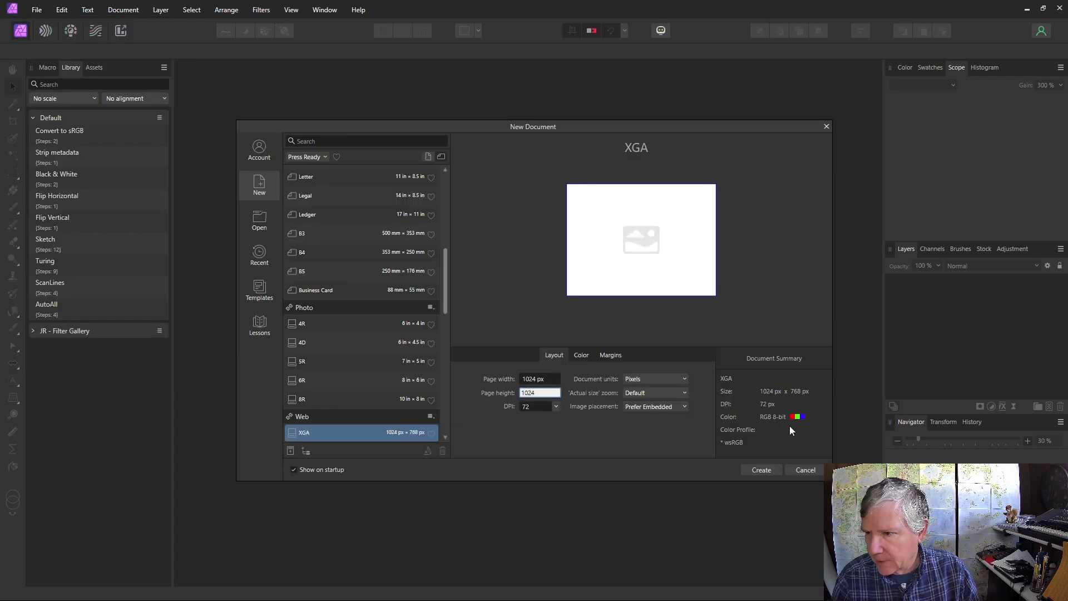
{"action": "left_click", "coordinate": [763, 470]}
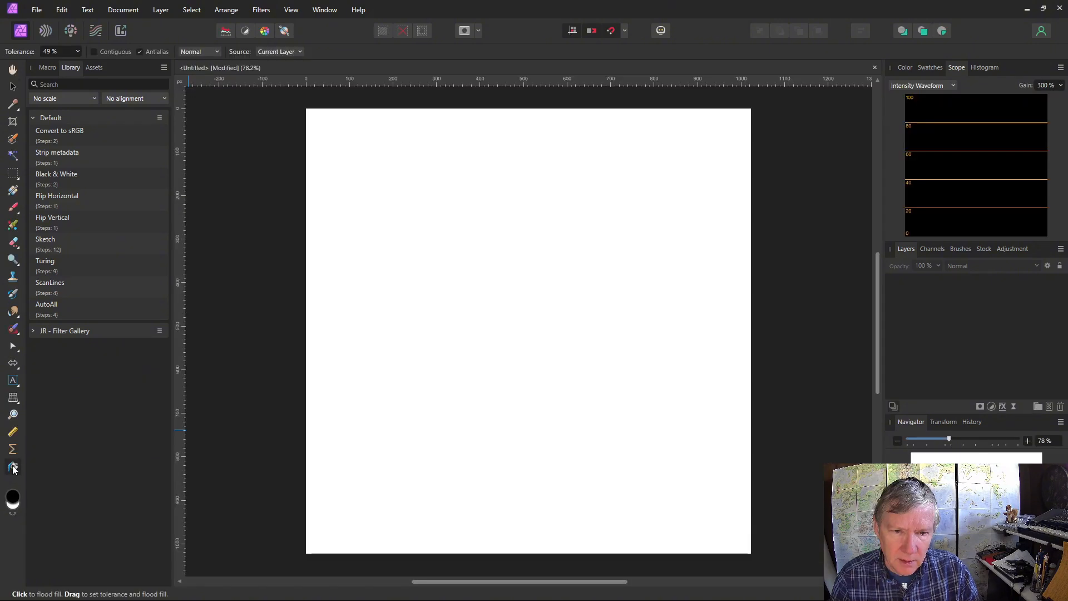
- Flood fill the blank canvas with black and add a live Procedural Texture filter to the resulting pixel layer
{"action": "left_click", "coordinate": [449, 389]}
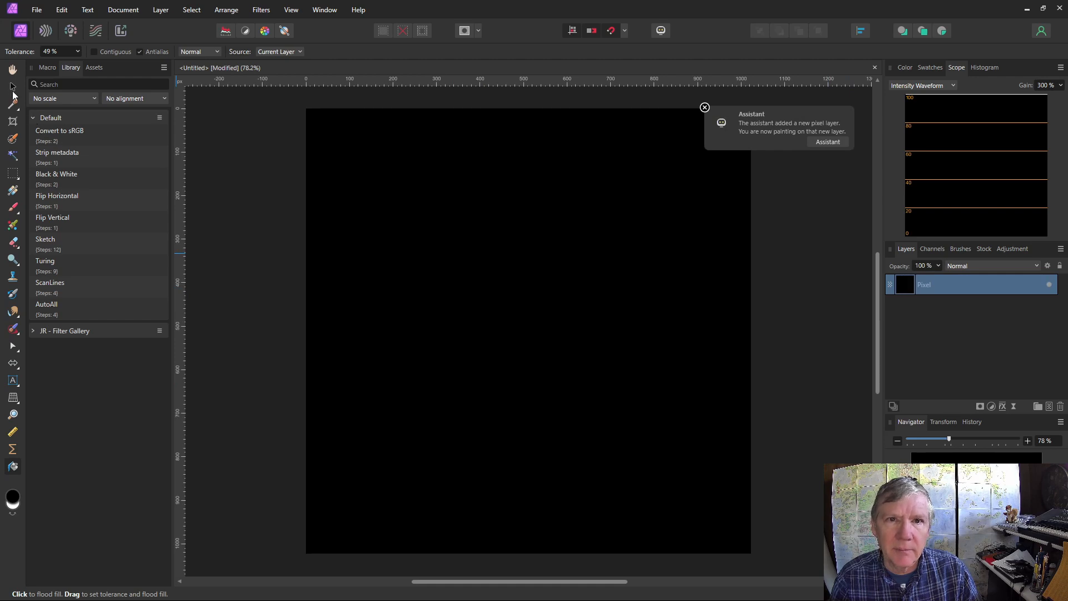
{"action": "left_click", "coordinate": [13, 87]}
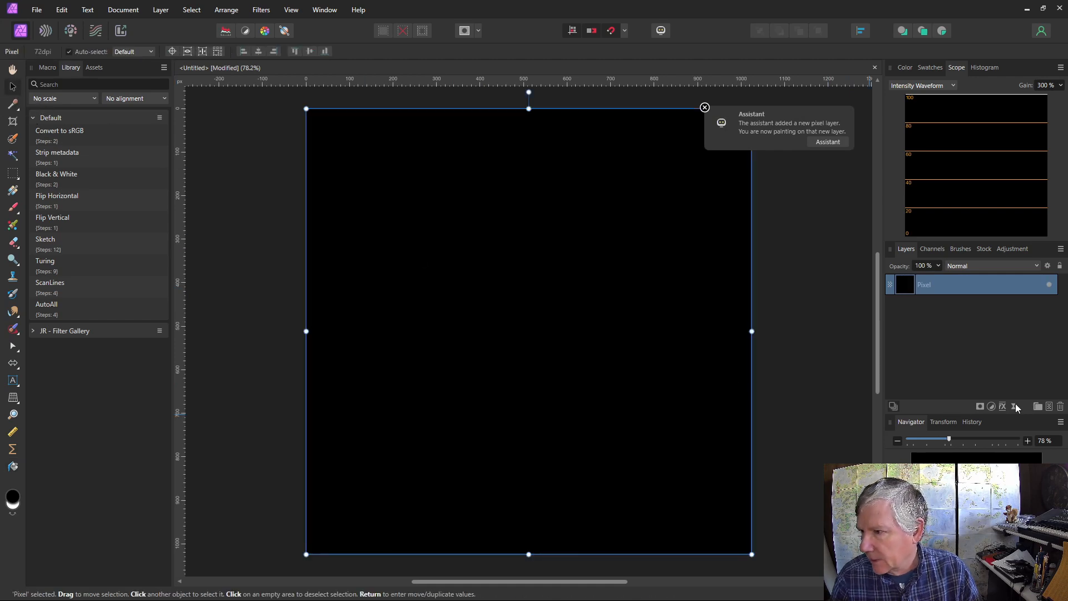
{"action": "left_click", "coordinate": [1014, 406]}
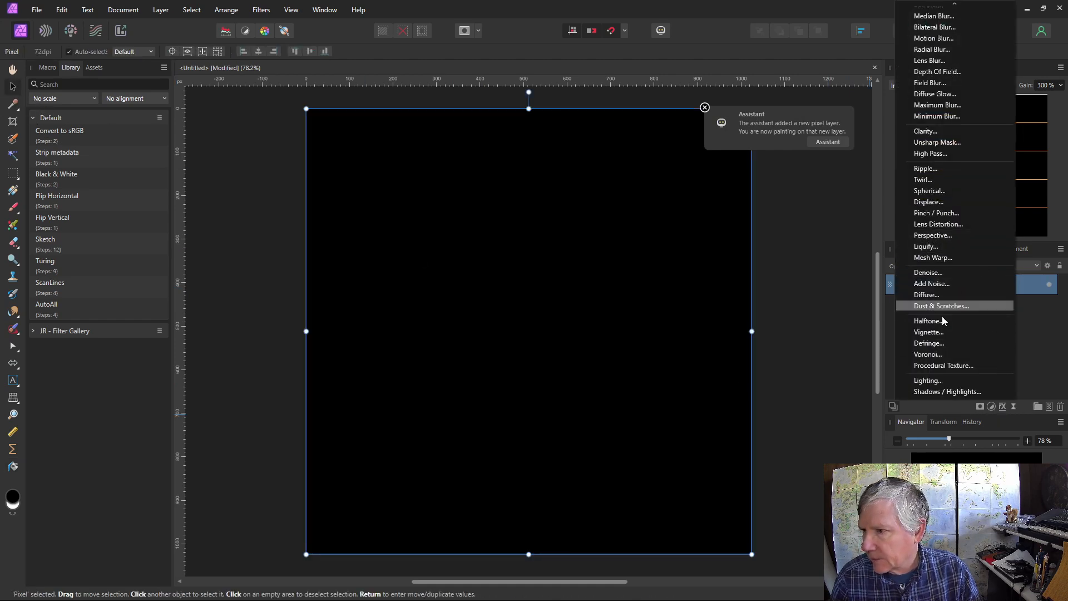
{"action": "left_click", "coordinate": [941, 365]}
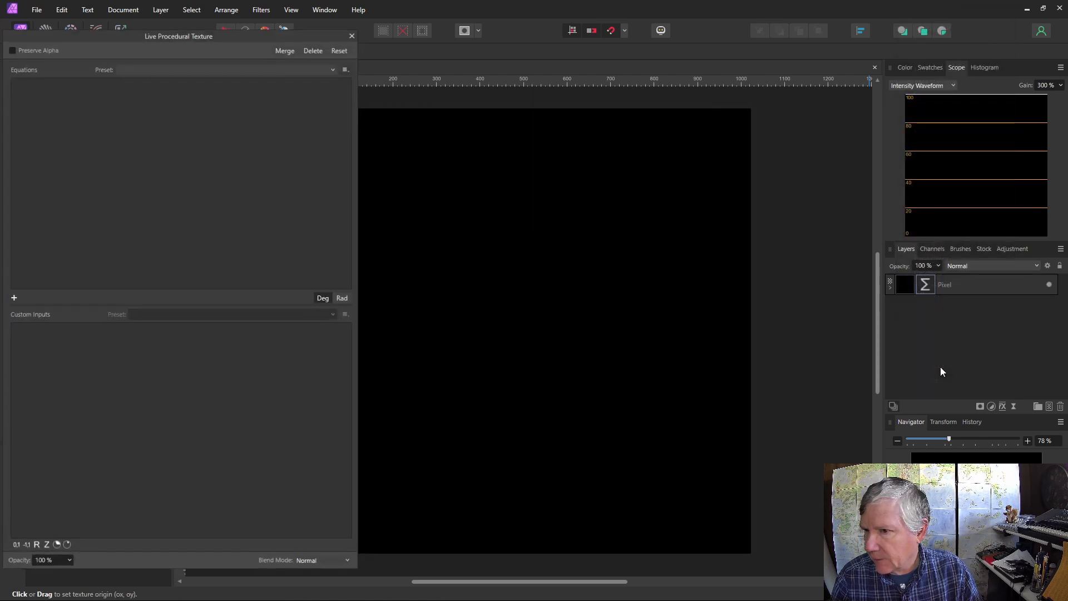
{"action": "left_click_drag", "start_coordinate": [623, 581], "coordinate": [578, 581]}
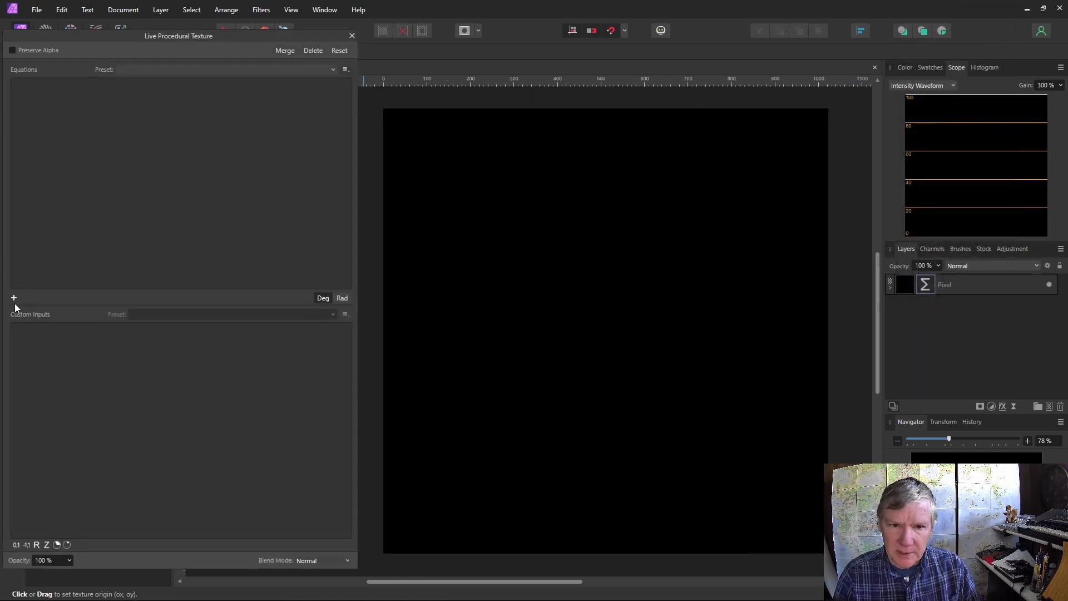
- Add an equation to the procedural texture and set it to oscsq(rx)
{"action": "left_click", "coordinate": [14, 298]}
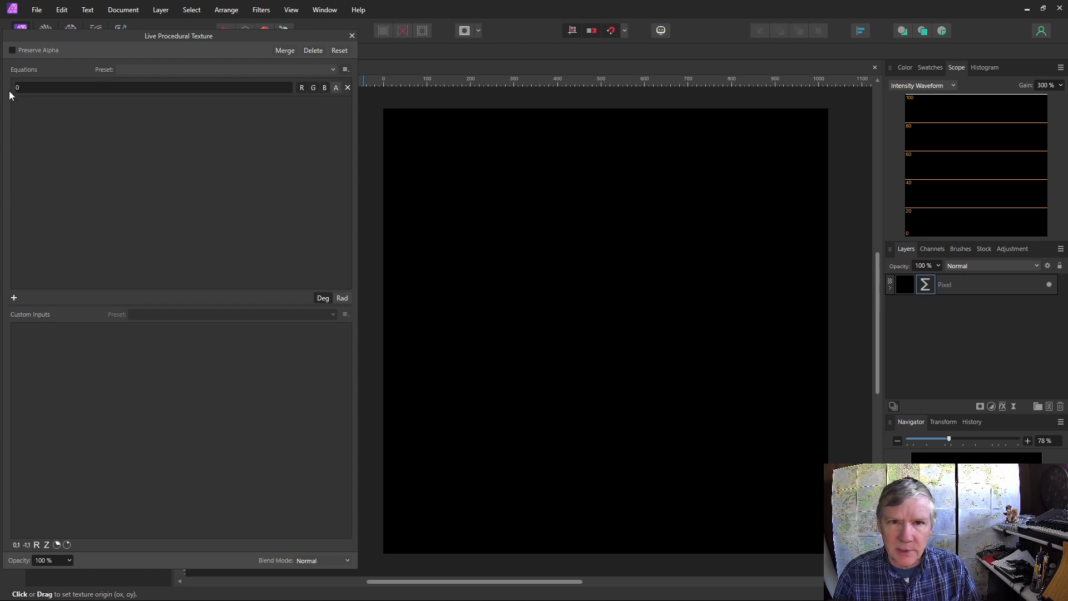
{"action": "left_click", "coordinate": [25, 88]}
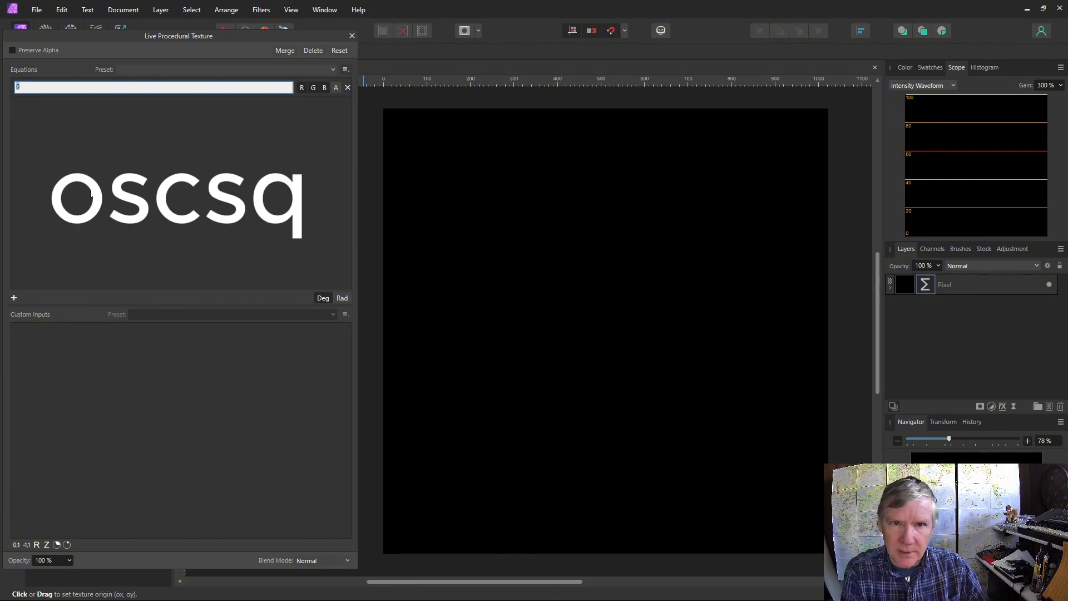
{"action": "type", "text": "o"}
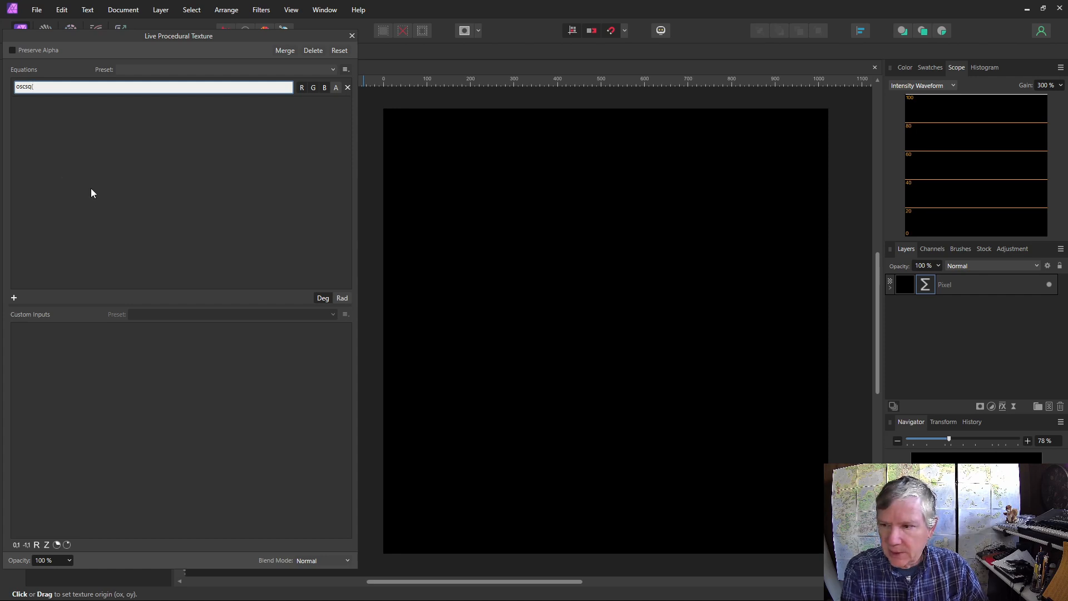
{"action": "type", "text": "scsq(rx"}
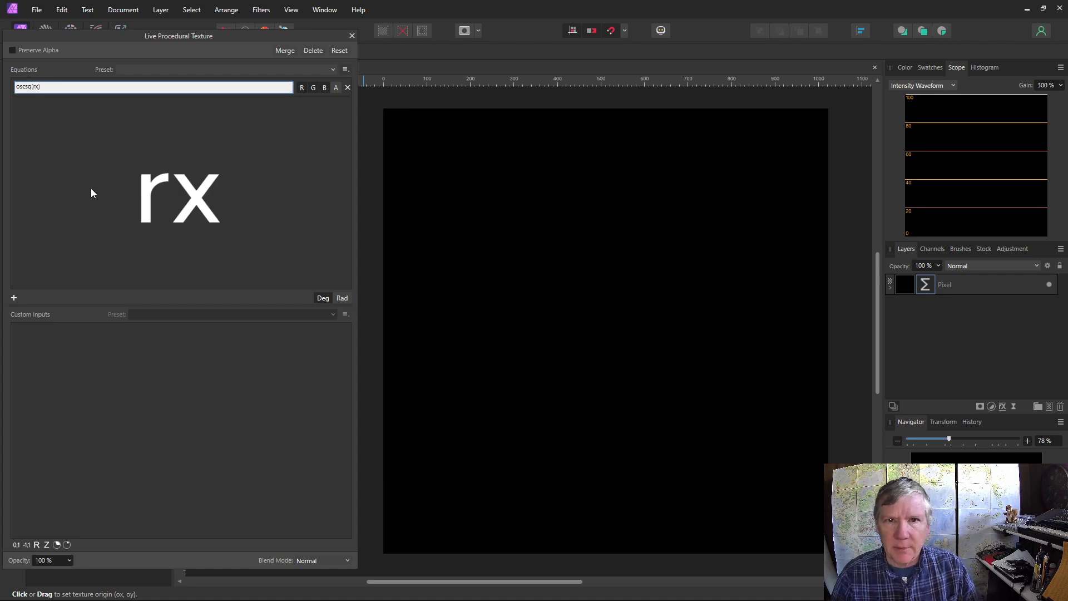
{"action": "type", "text": ")"}
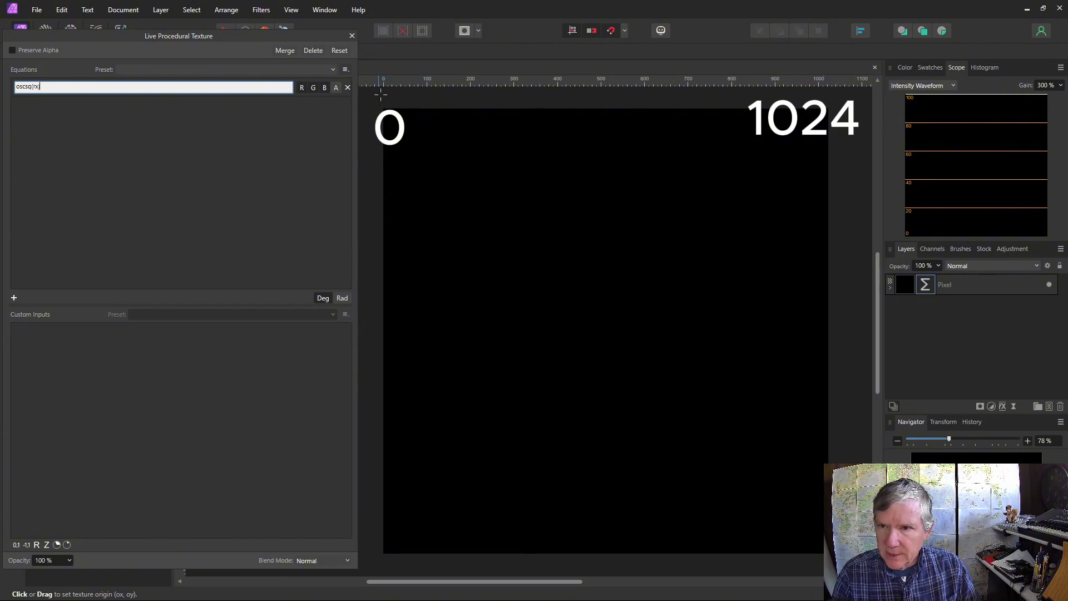
{"action": "type", "text": ")"}
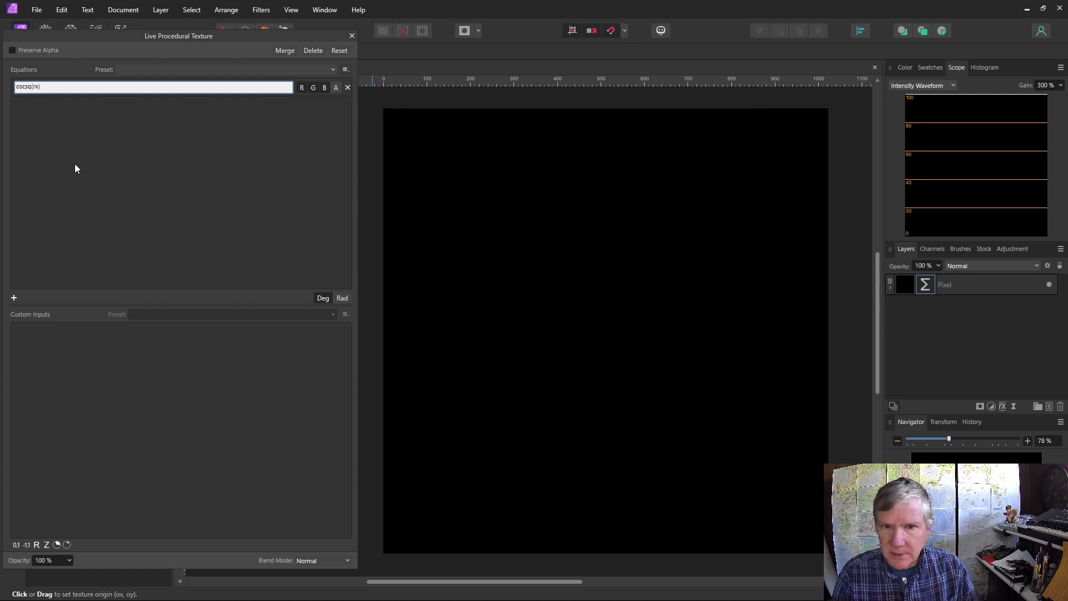
{"action": "key", "text": "Return"}
{"action": "scroll", "coordinate": [528, 295], "scroll_direction": "down", "scroll_amount": 1}
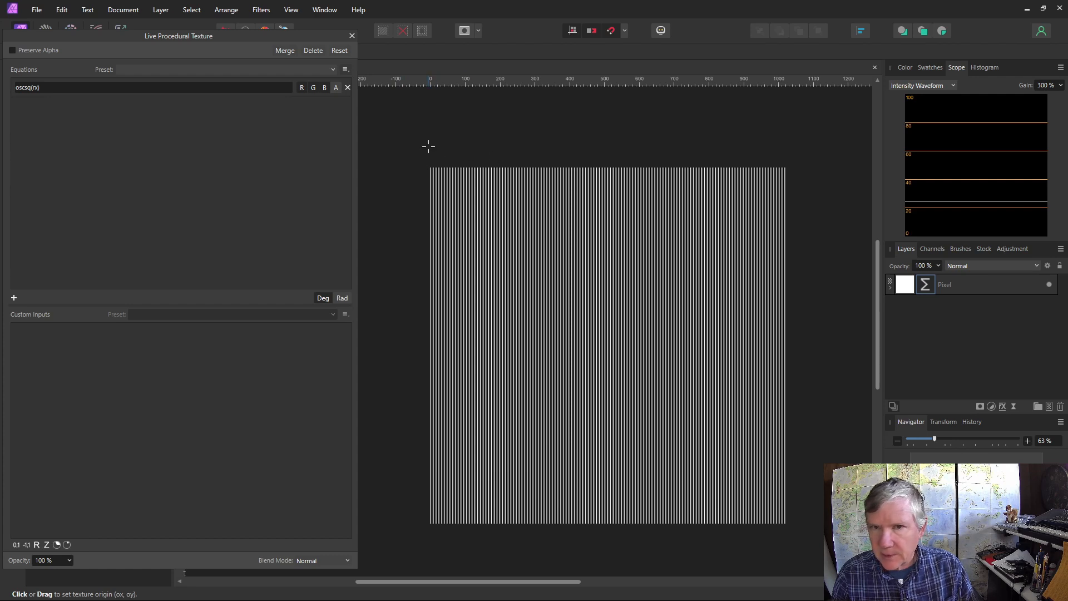
- Scale the horizontal term by a variable, changing the equation to oscsq(rx*a/h)
{"action": "left_click", "coordinate": [22, 92]}
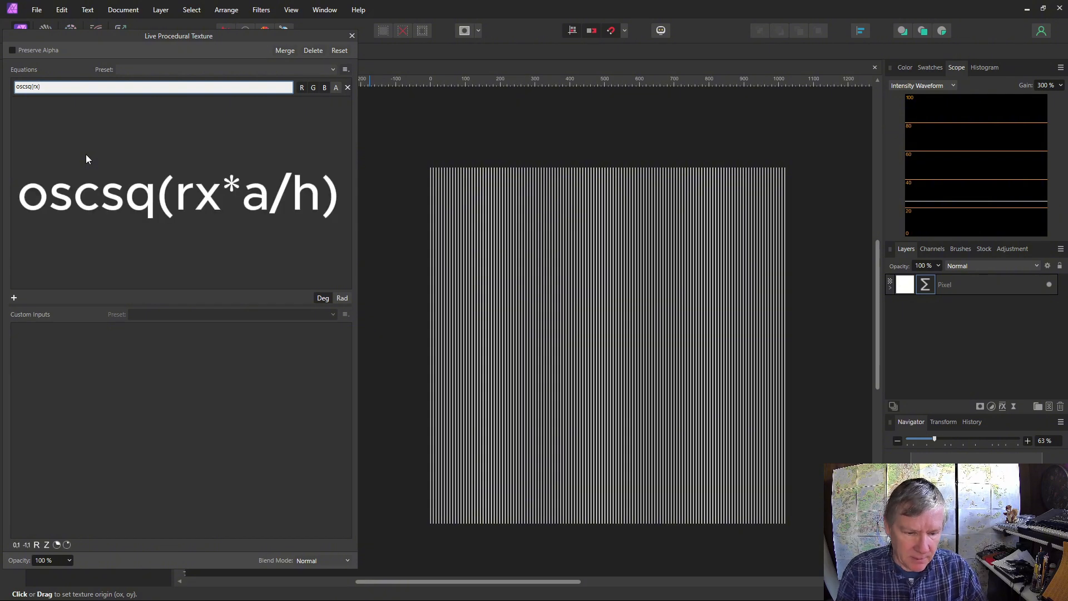
{"action": "type", "text": "*a"}
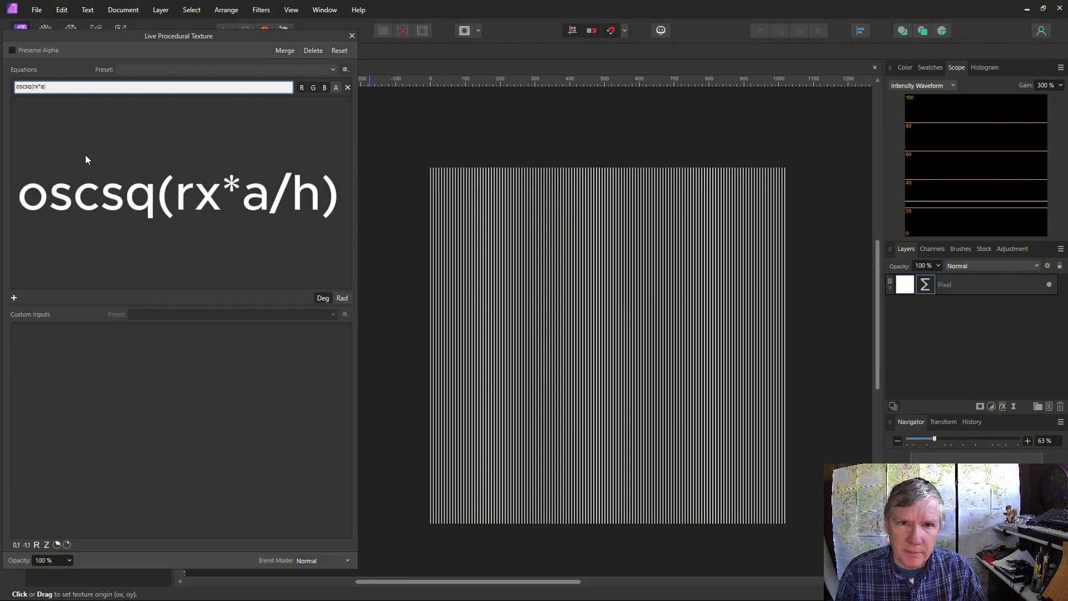
{"action": "type", "text": "/"}
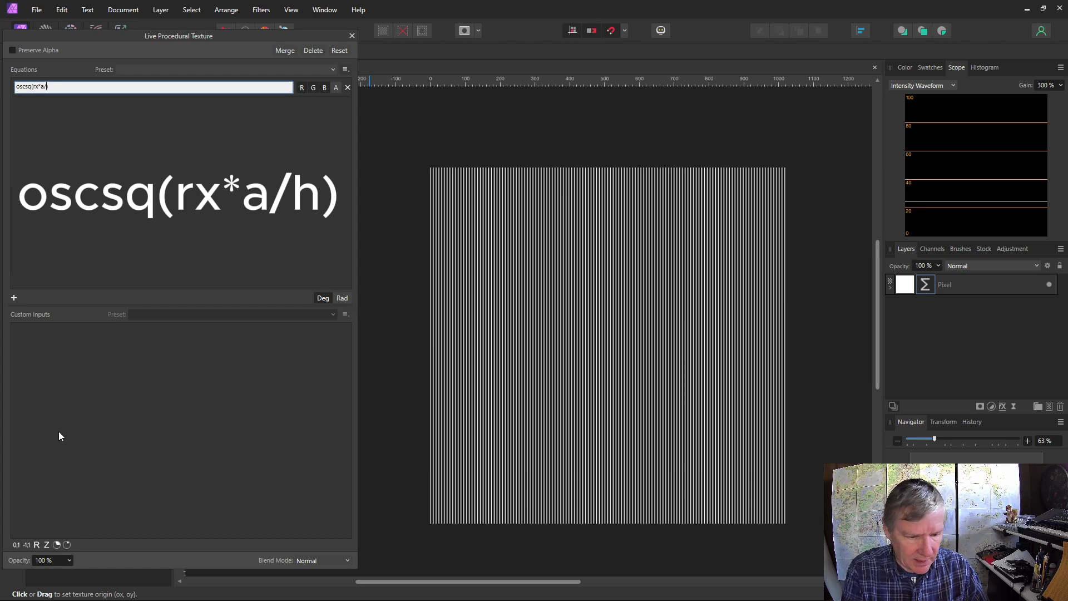
{"action": "type", "text": "h"}
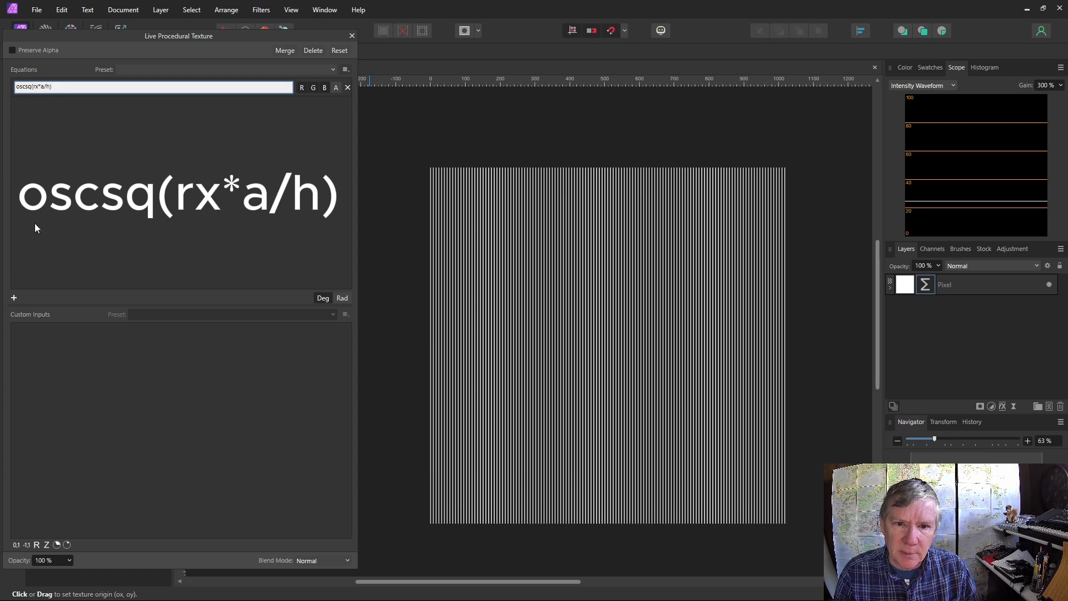
- Add a real-number custom input a for the equation and set its value to 6
{"action": "left_click", "coordinate": [36, 545]}
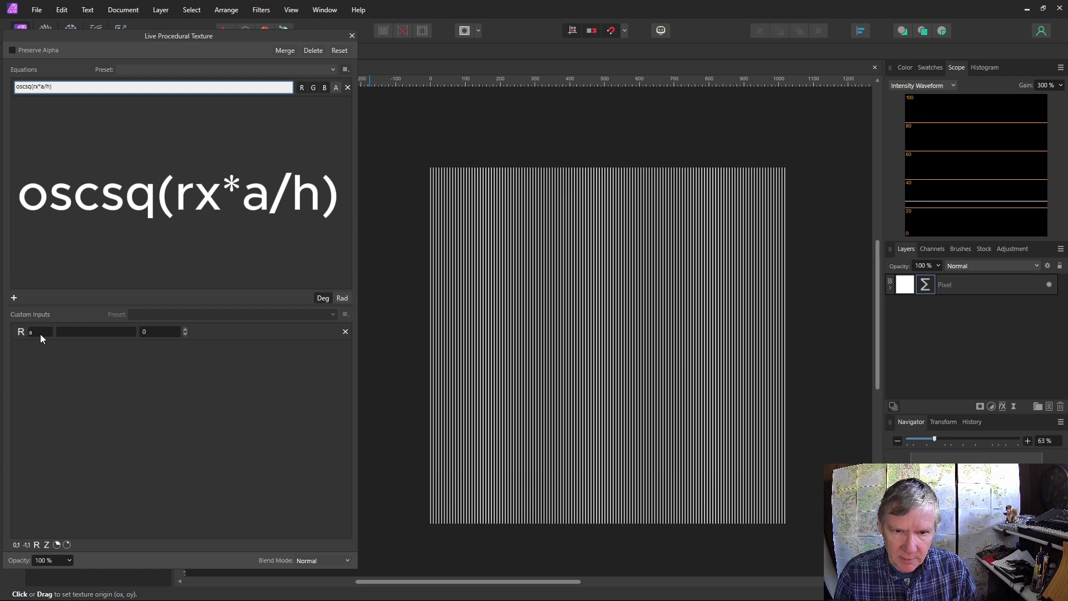
{"action": "left_click", "coordinate": [186, 329]}
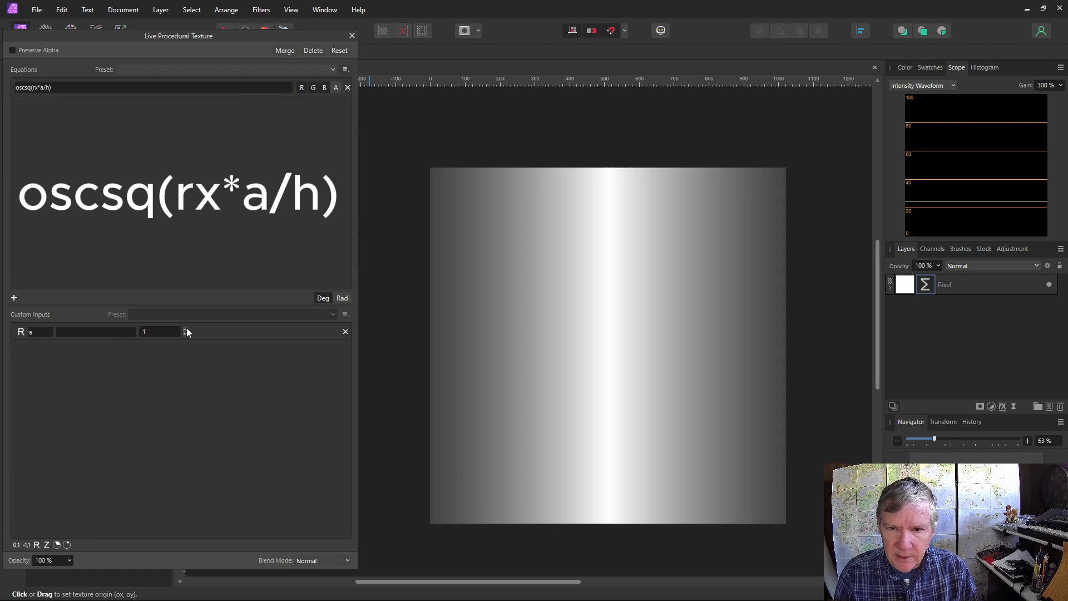
{"action": "left_click", "coordinate": [186, 329]}
{"action": "left_click", "coordinate": [185, 329]}
{"action": "left_click", "coordinate": [186, 330]}
{"action": "left_click", "coordinate": [186, 330]}
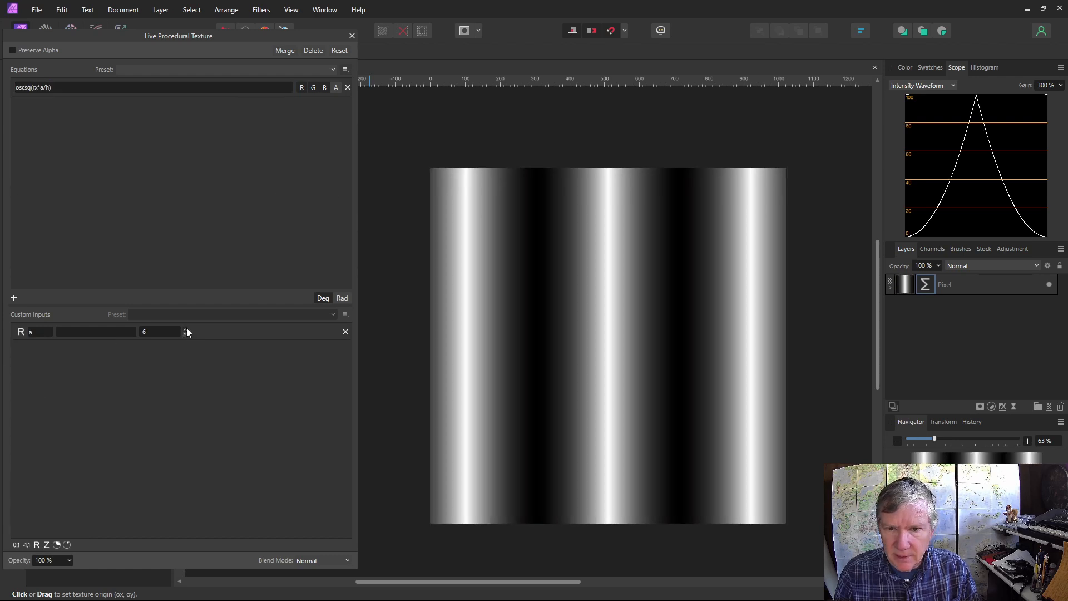
{"action": "left_click", "coordinate": [186, 330]}
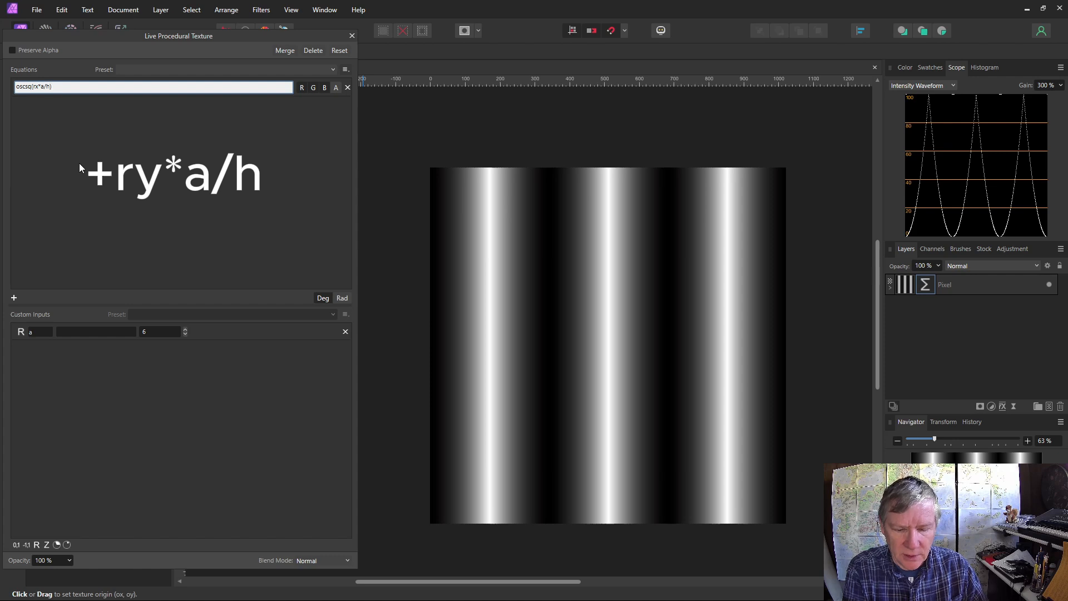
- Append the vertical term +ry*a/h so the equation reads oscsq(rx*a/h)+ry*a/h
{"action": "type", "text": "y"}
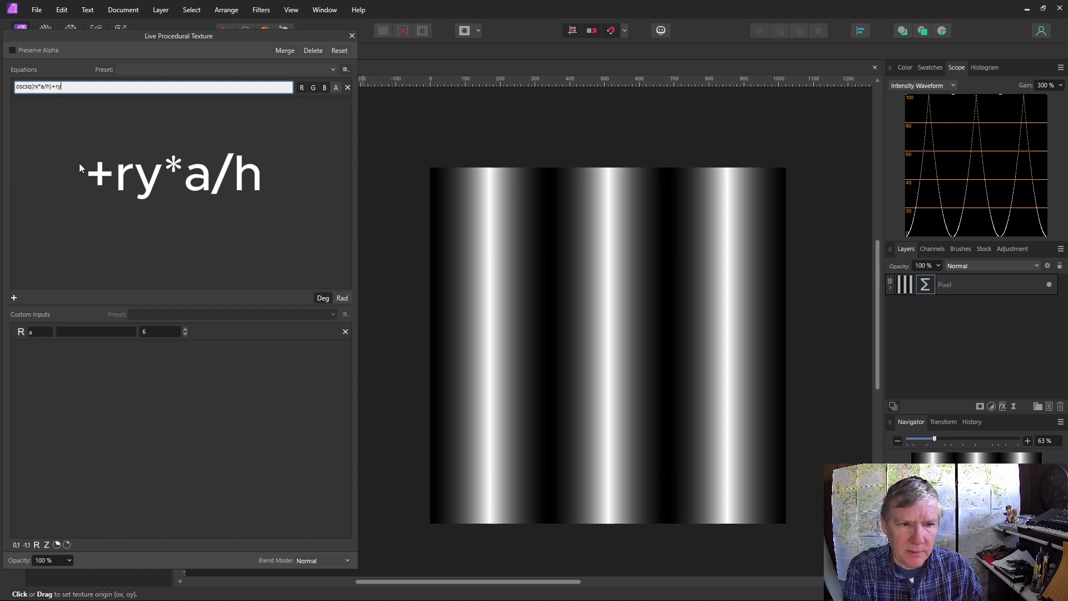
{"action": "type", "text": "*"}
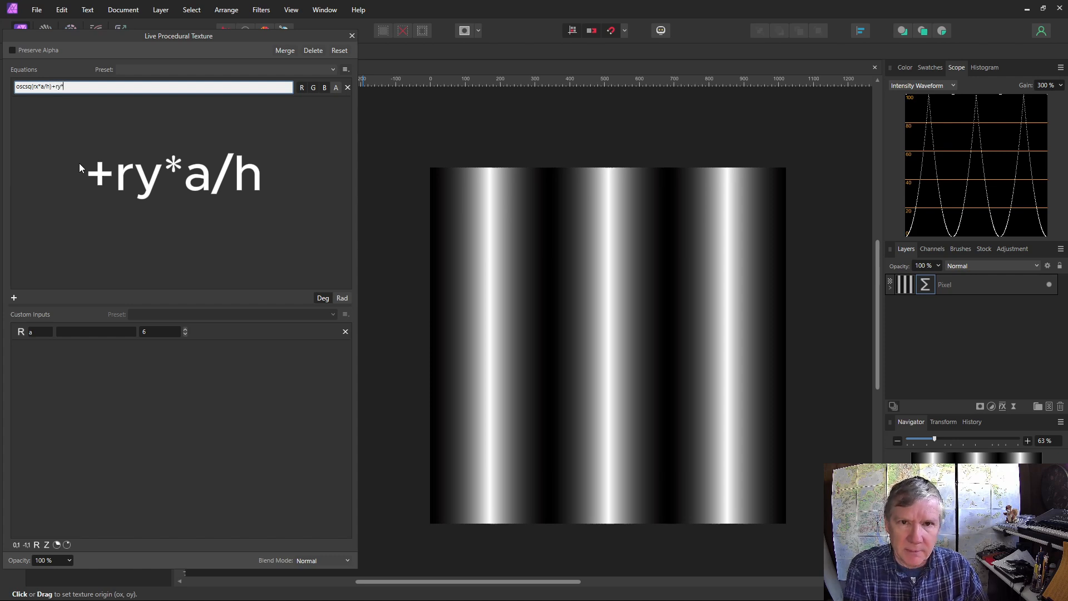
{"action": "type", "text": "a/h"}
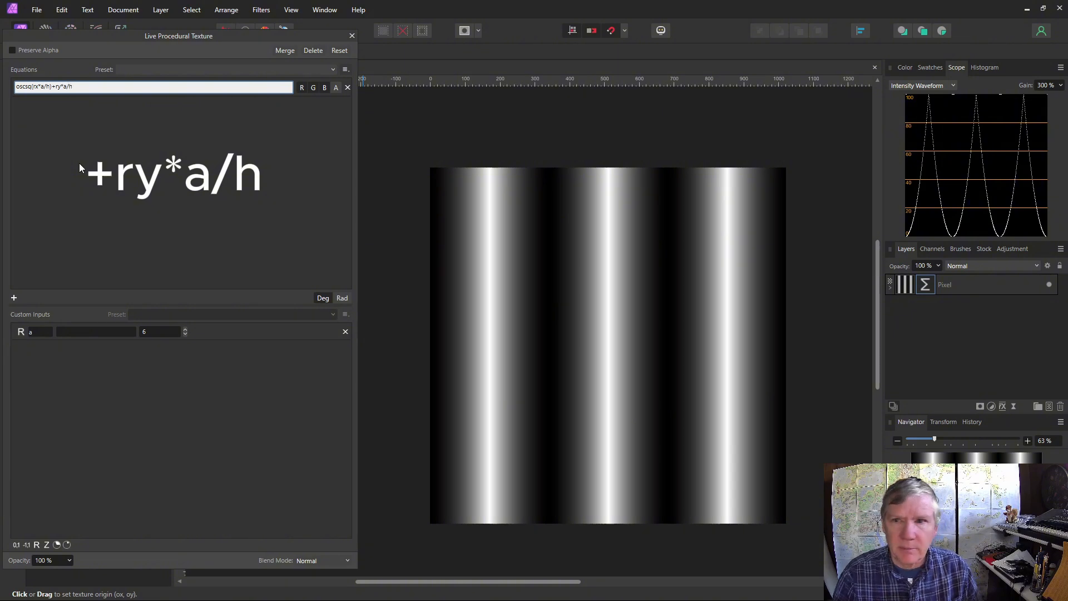
{"action": "key", "text": "Return"}
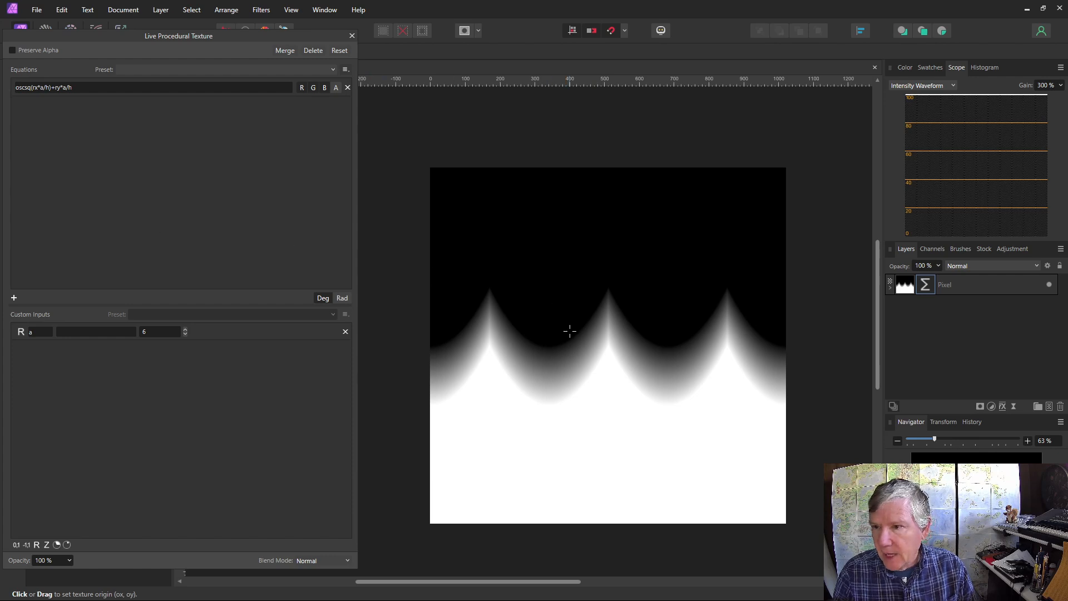
- Wrap the whole equation in the fraction function, giving fraction(oscsq(rx*a/h)+ry*a/h)
{"action": "left_click", "coordinate": [15, 90]}
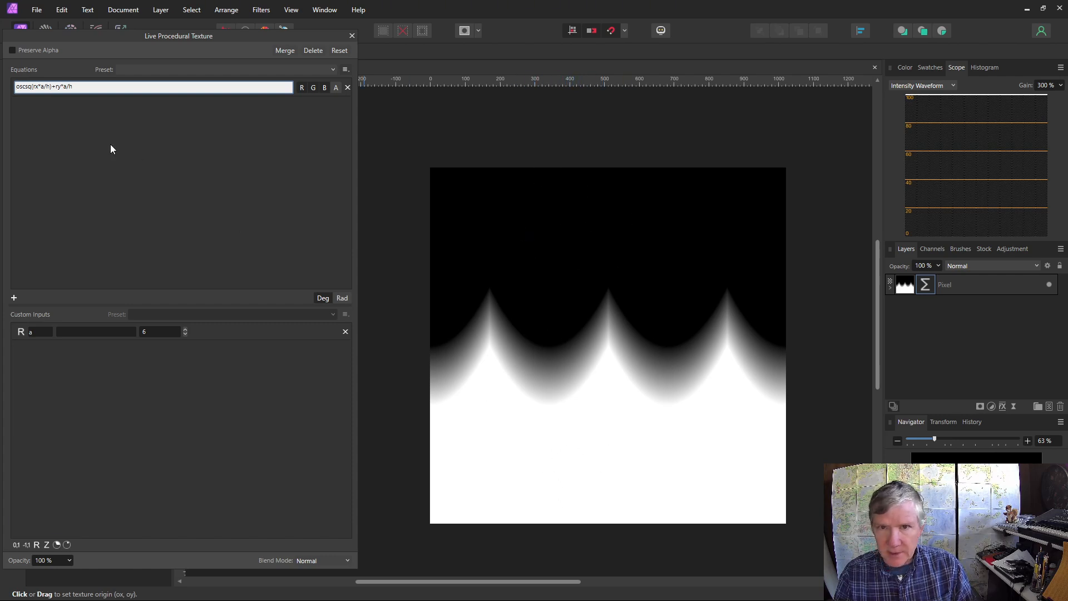
{"action": "type", "text": "fraction"}
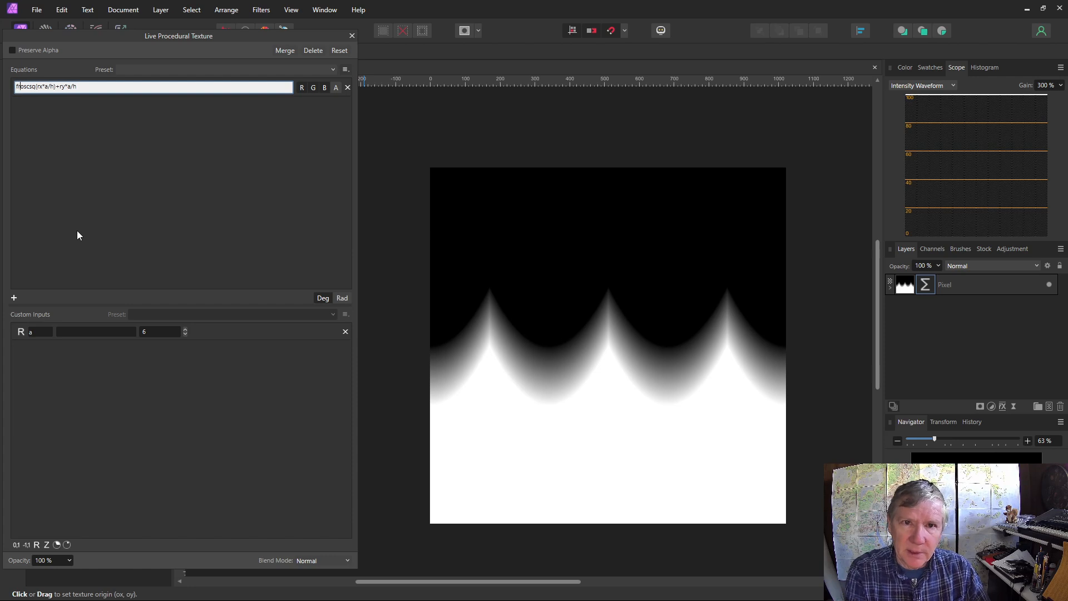
{"action": "type", "text": "("}
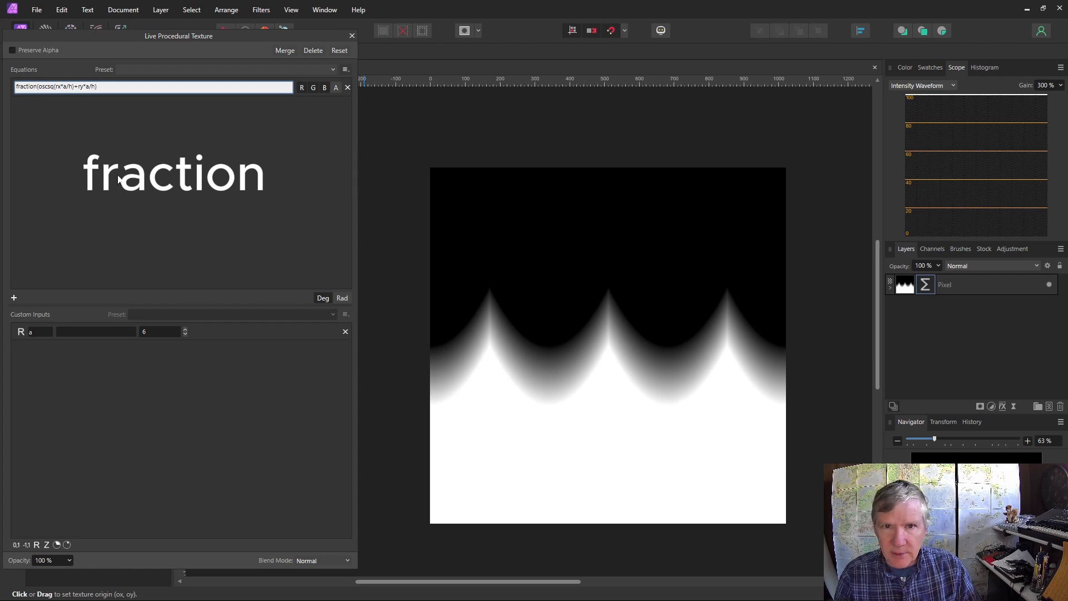
{"action": "key", "text": "Return"}
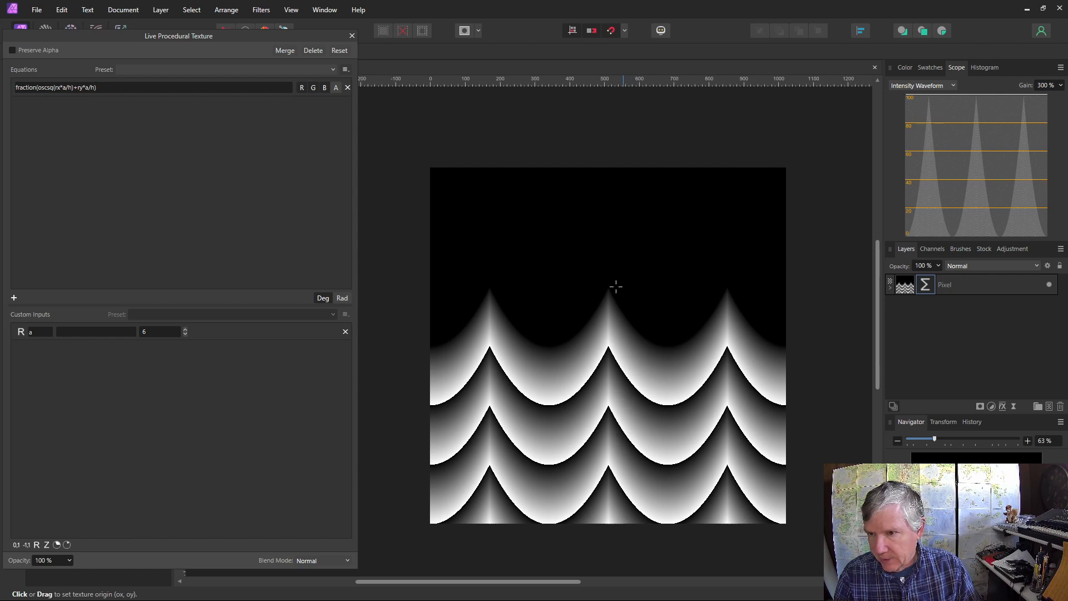
- Reposition the texture origin on the canvas so the scalloped pattern covers the whole image
{"action": "left_click_drag", "start_coordinate": [620, 390], "coordinate": [672, 255]}
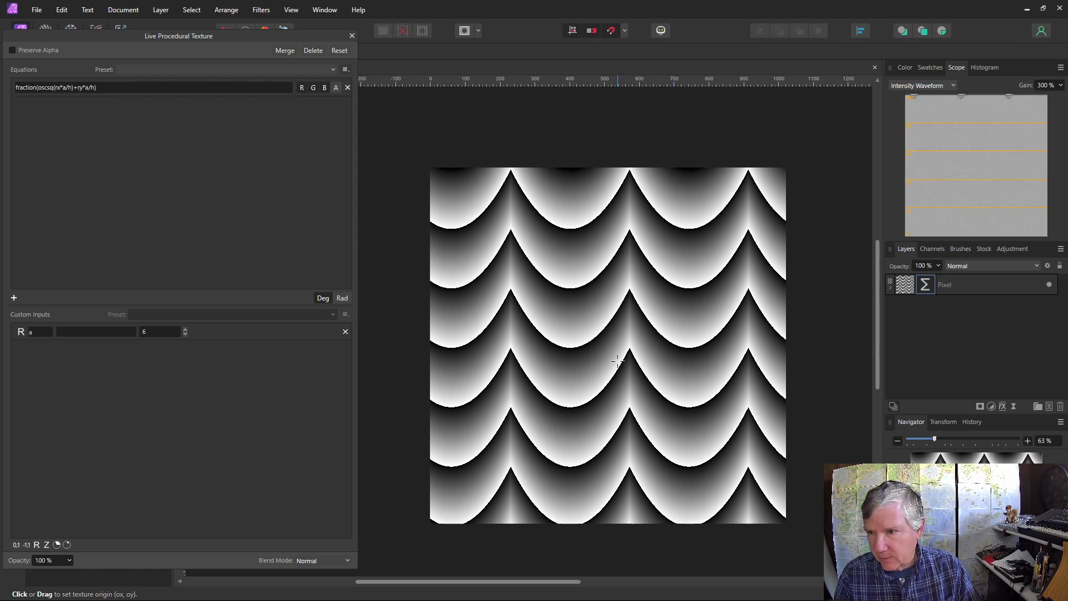
{"action": "left_click_drag", "start_coordinate": [616, 361], "coordinate": [588, 362]}
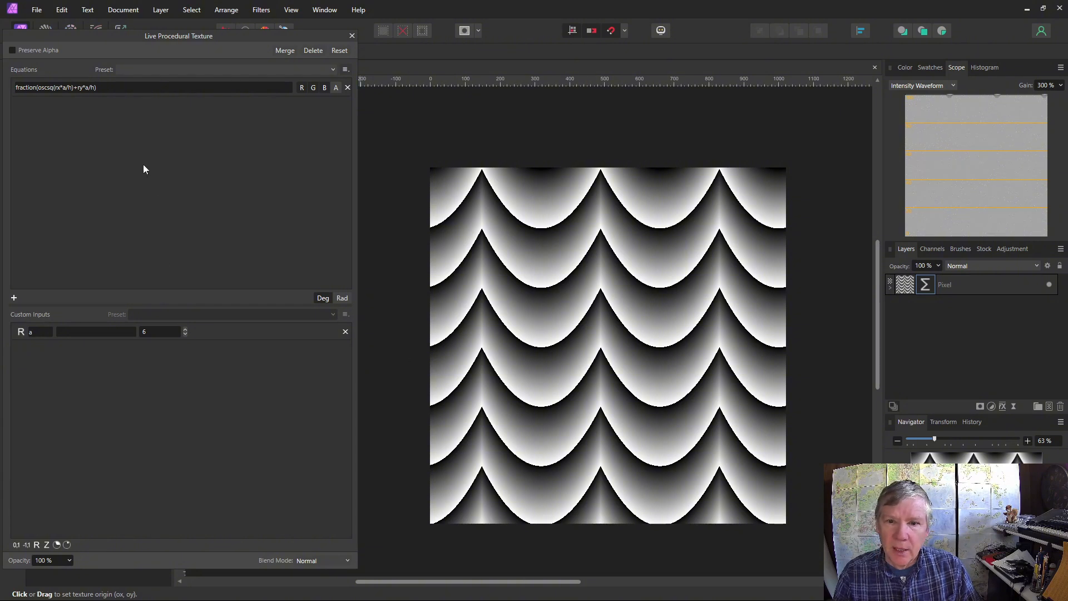
- Increase the custom input a to 12 to make the scallops smaller and more numerous
{"action": "left_click", "coordinate": [185, 329]}
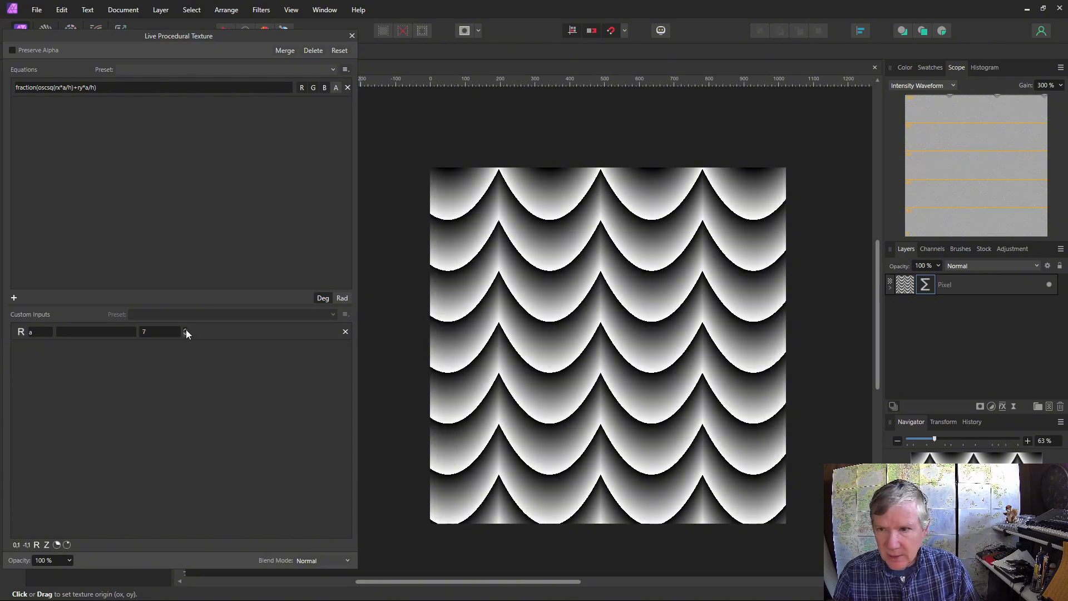
{"action": "left_click", "coordinate": [185, 329]}
{"action": "left_click", "coordinate": [185, 329]}
{"action": "left_click", "coordinate": [185, 329]}
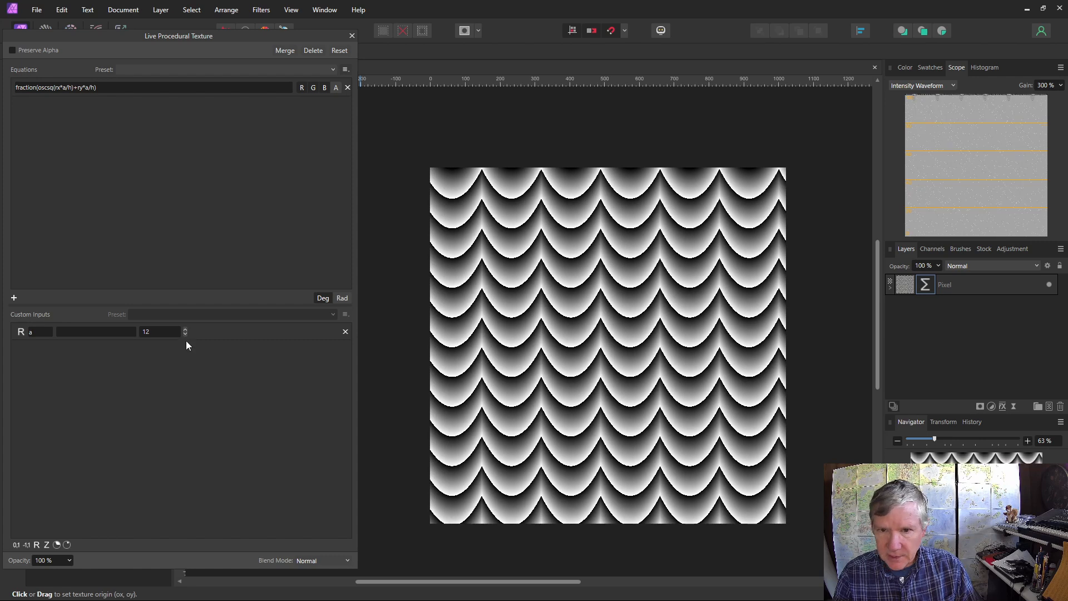
- Decrease the custom input a to 5 to make the scallops larger and fewer
{"action": "left_click", "coordinate": [185, 333]}
{"action": "left_click", "coordinate": [185, 333]}
{"action": "left_click", "coordinate": [186, 333]}
{"action": "left_click", "coordinate": [186, 333]}
{"action": "left_click", "coordinate": [186, 334]}
{"action": "left_click", "coordinate": [186, 334]}
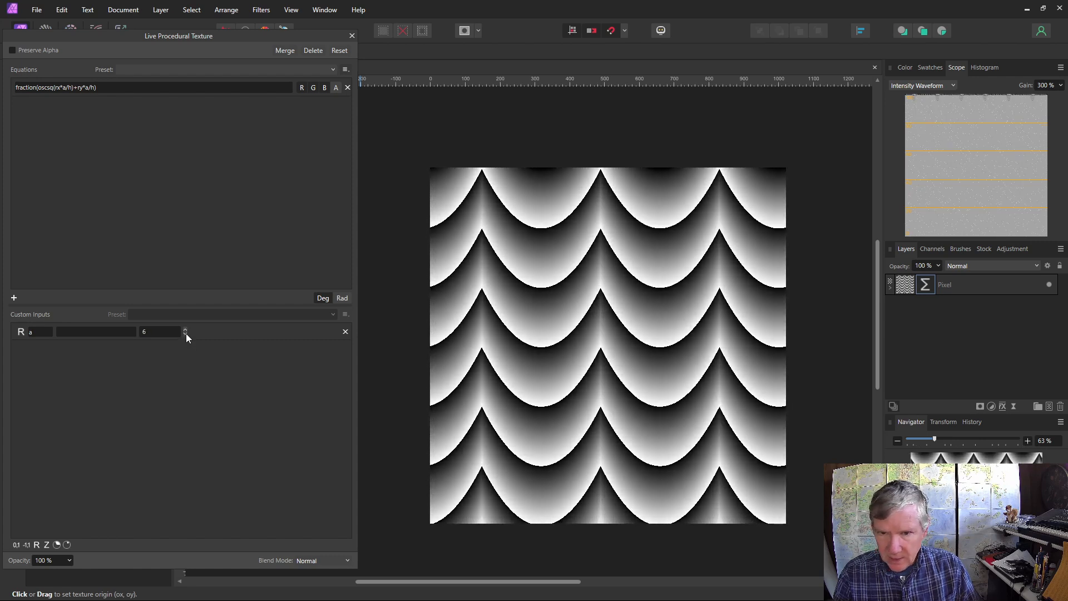
{"action": "left_click", "coordinate": [186, 333]}
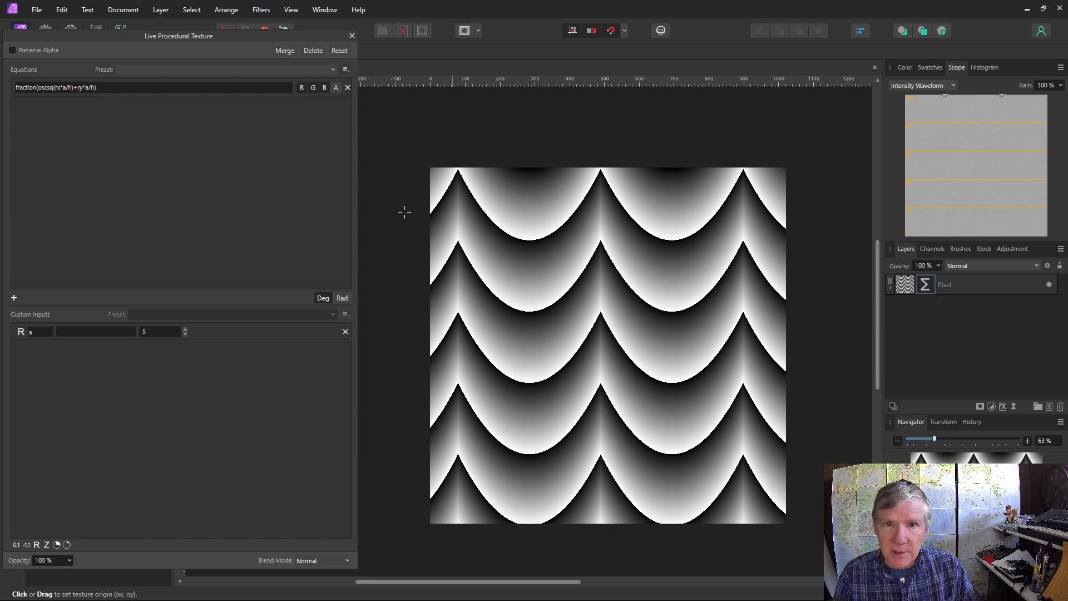
- Edit the equation to fraction(c*oscsq(rx*a/h)+ry*b/h), using b in the vertical term and c as a multiplier of the oscillator
{"action": "left_click", "coordinate": [89, 87]}
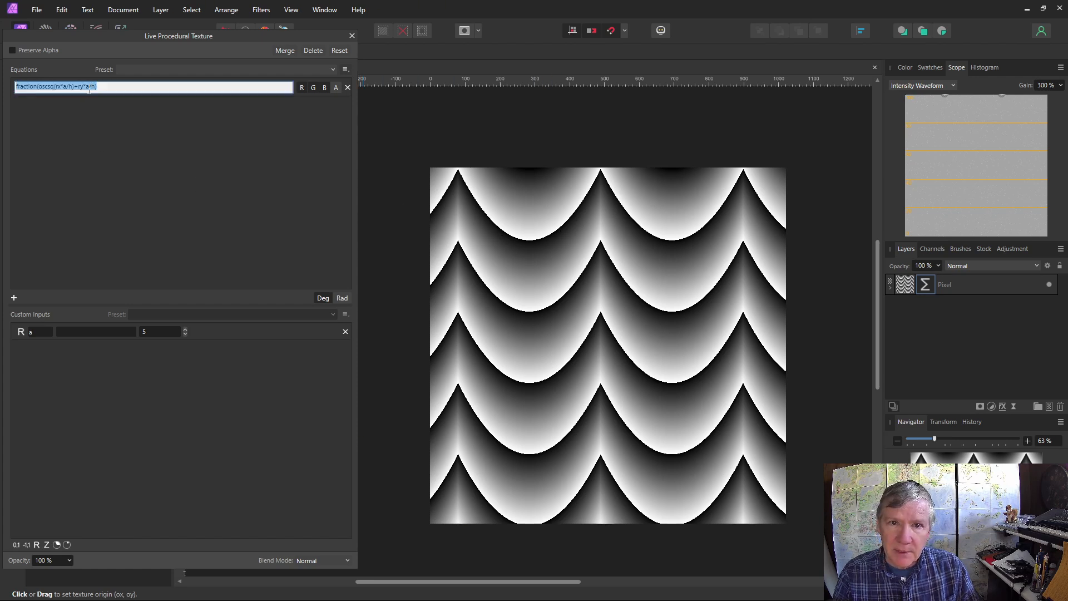
{"action": "left_click", "coordinate": [89, 88]}
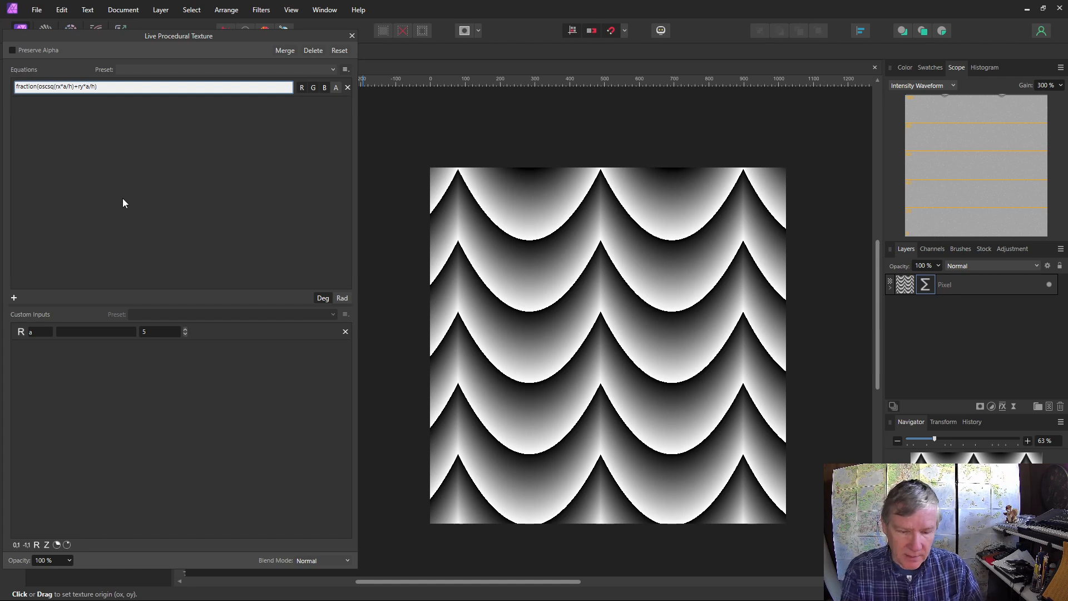
{"action": "key", "text": "BackSpace"}
{"action": "type", "text": "b"}
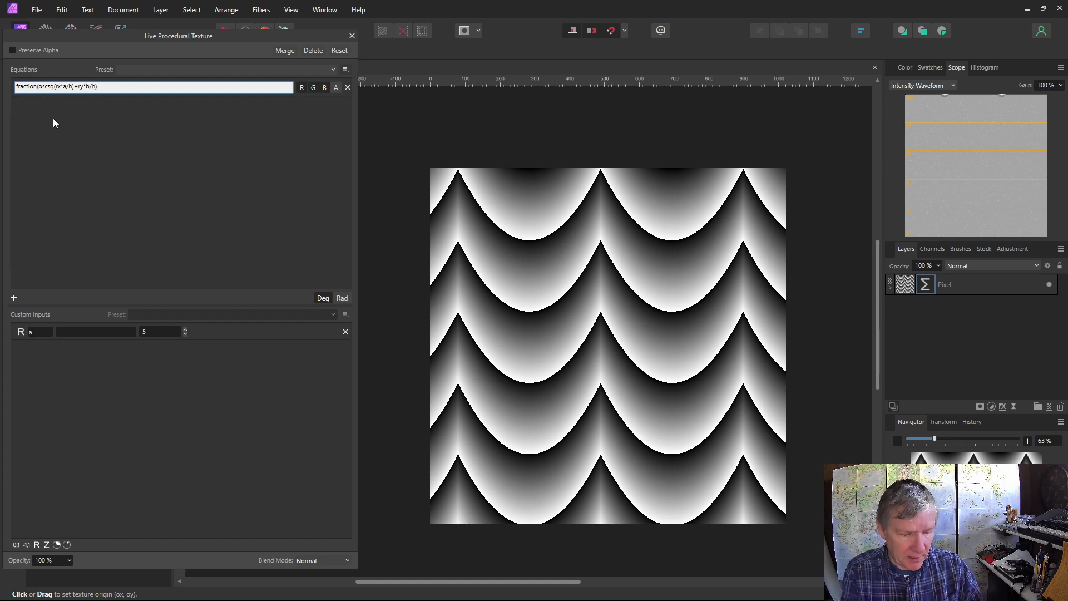
{"action": "type", "text": "(c*"}
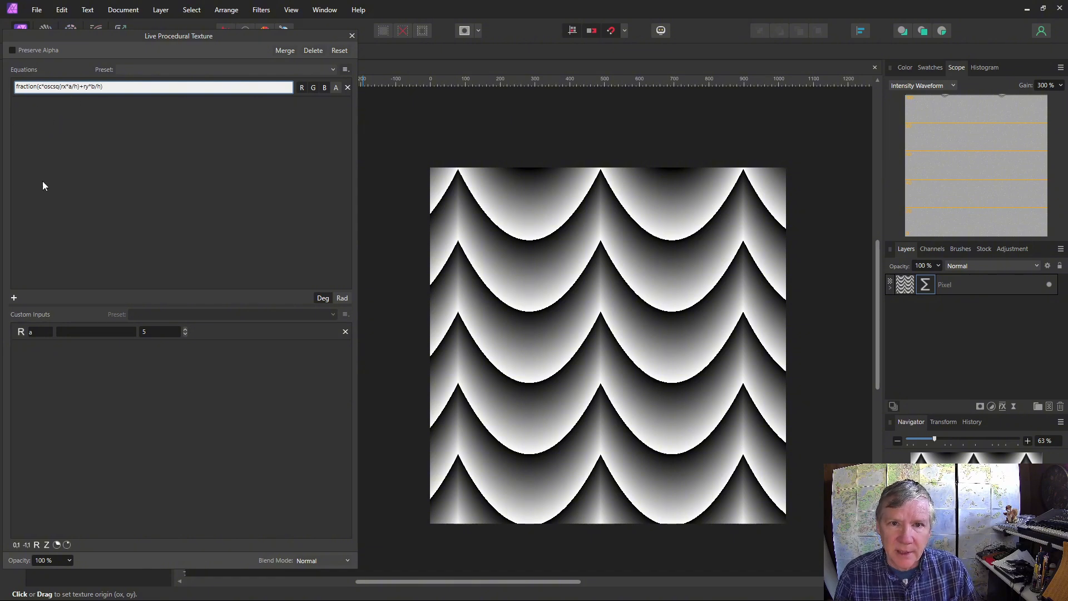
- Add a real-number custom input b set to 5 and a custom input c with a 0 to 1 range
{"action": "left_click", "coordinate": [37, 544]}
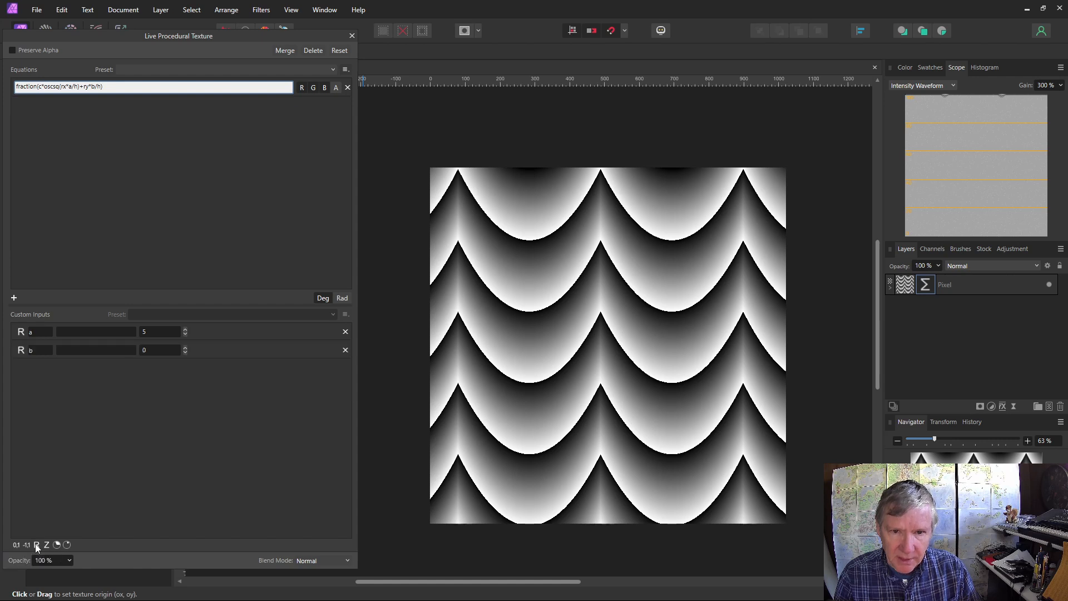
{"action": "type", "text": "*"}
{"action": "left_click", "coordinate": [185, 349]}
{"action": "left_click", "coordinate": [185, 349]}
{"action": "left_click", "coordinate": [184, 349]}
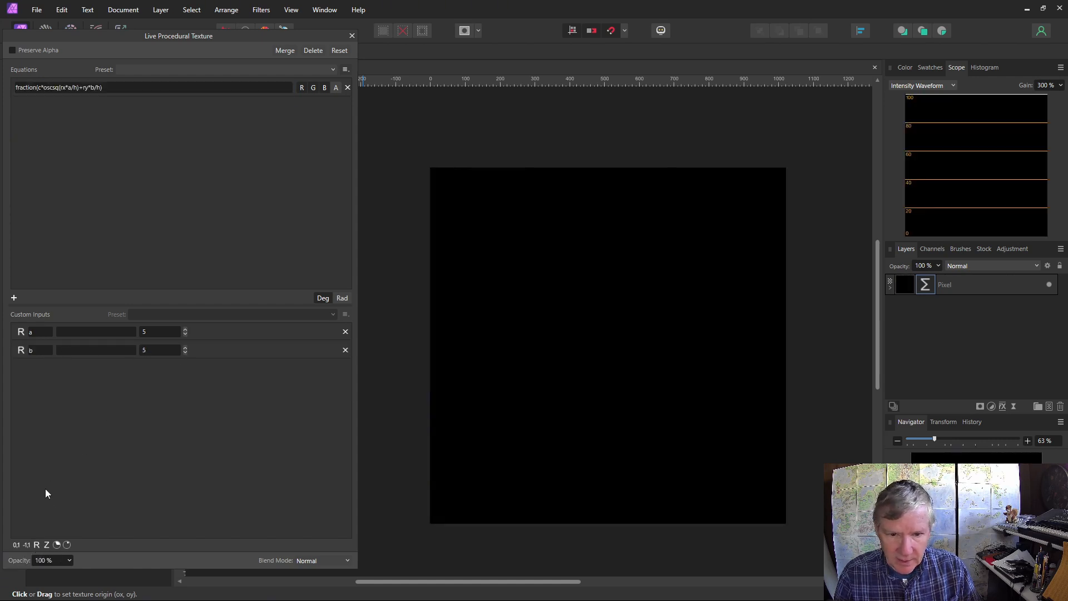
{"action": "left_click", "coordinate": [17, 545]}
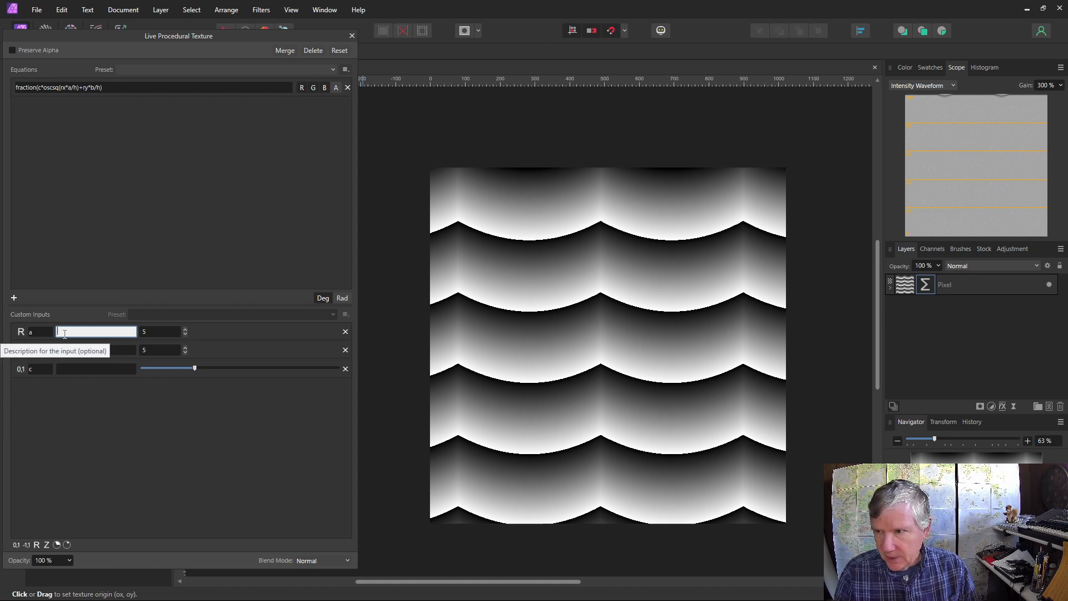
- Describe input a as Frequency and set it to 8, and describe input b as Stripes
{"action": "type", "text": "Frequency"}
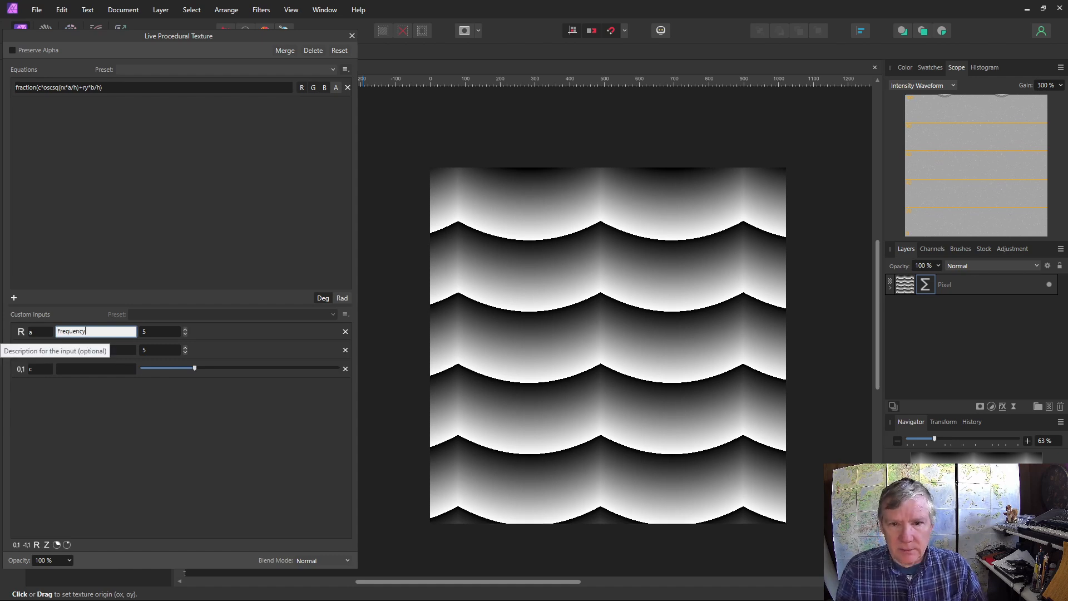
{"action": "left_click", "coordinate": [185, 328]}
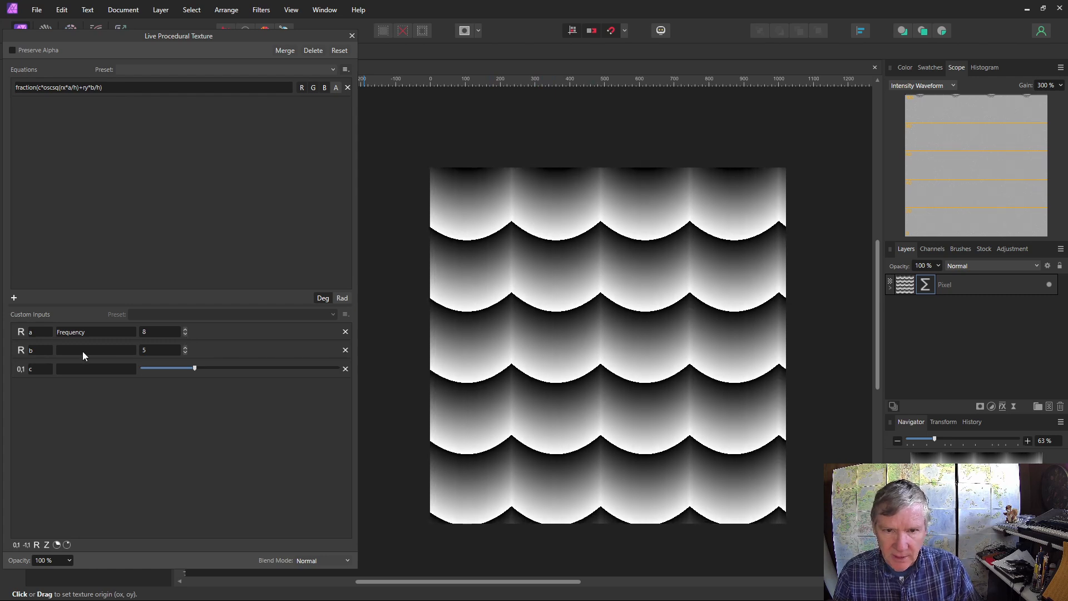
{"action": "left_click", "coordinate": [83, 351]}
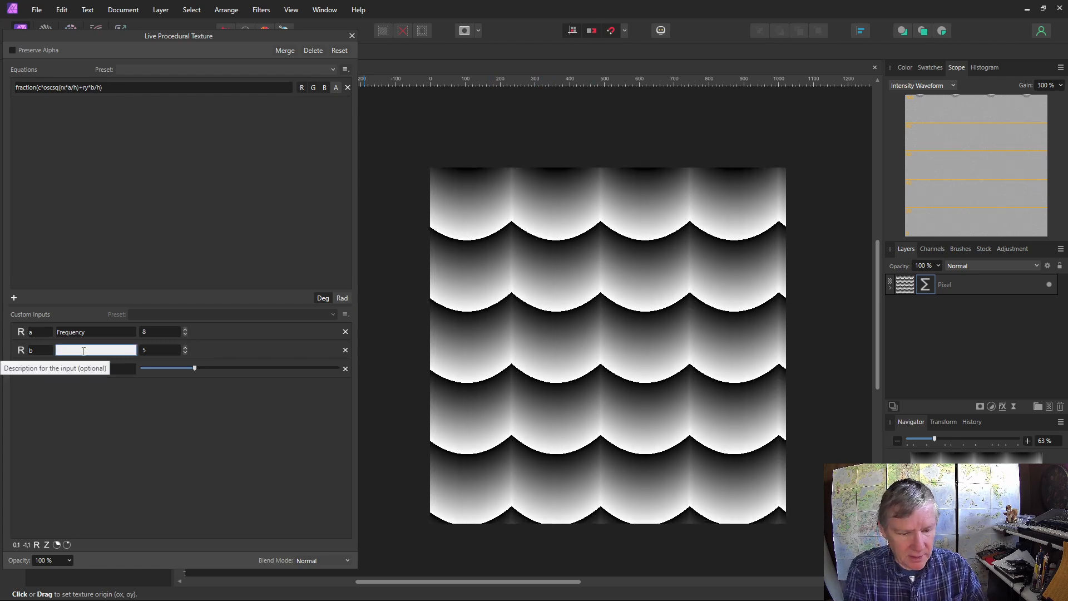
{"action": "type", "text": "Stripes"}
{"action": "key", "text": "Return"}
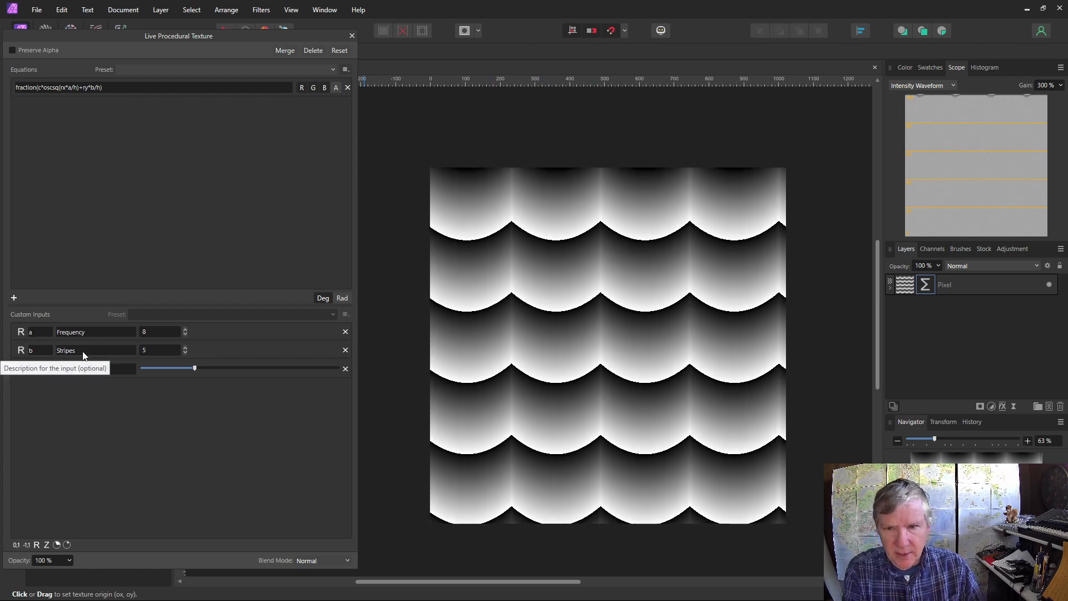
- Try raising the Stripes input to 9 and return it to 5
{"action": "left_click", "coordinate": [186, 348]}
{"action": "left_click", "coordinate": [186, 348]}
{"action": "left_click", "coordinate": [185, 349]}
{"action": "left_click", "coordinate": [186, 349]}
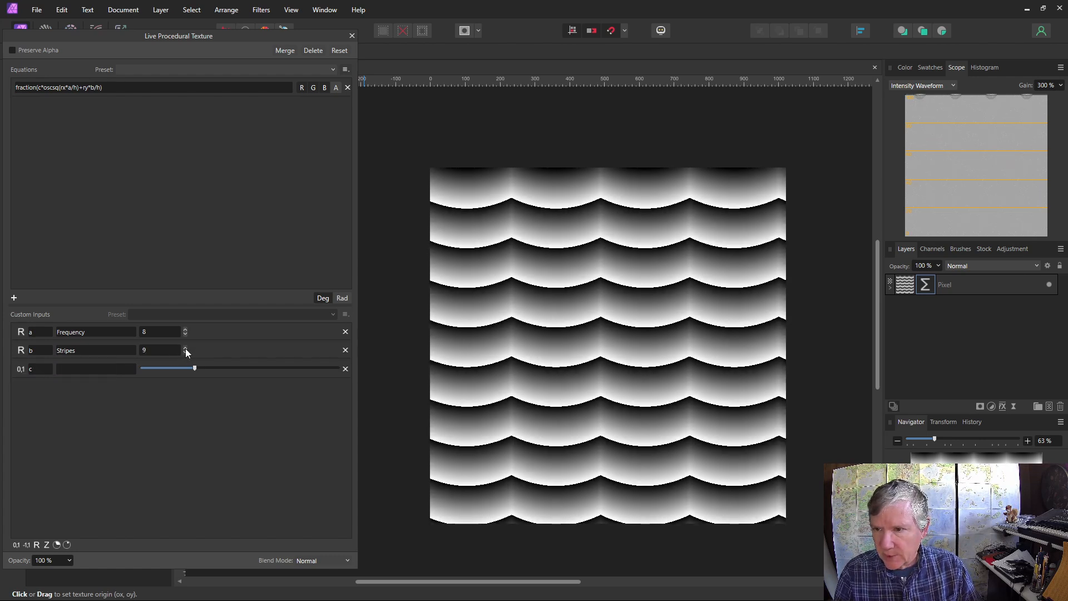
{"action": "left_click", "coordinate": [185, 353]}
{"action": "left_click", "coordinate": [185, 353]}
{"action": "left_click", "coordinate": [185, 353]}
{"action": "left_click", "coordinate": [185, 353]}
- Describe input c as Amplitude and increase its value to deepen the scallops
{"action": "left_click", "coordinate": [82, 370]}
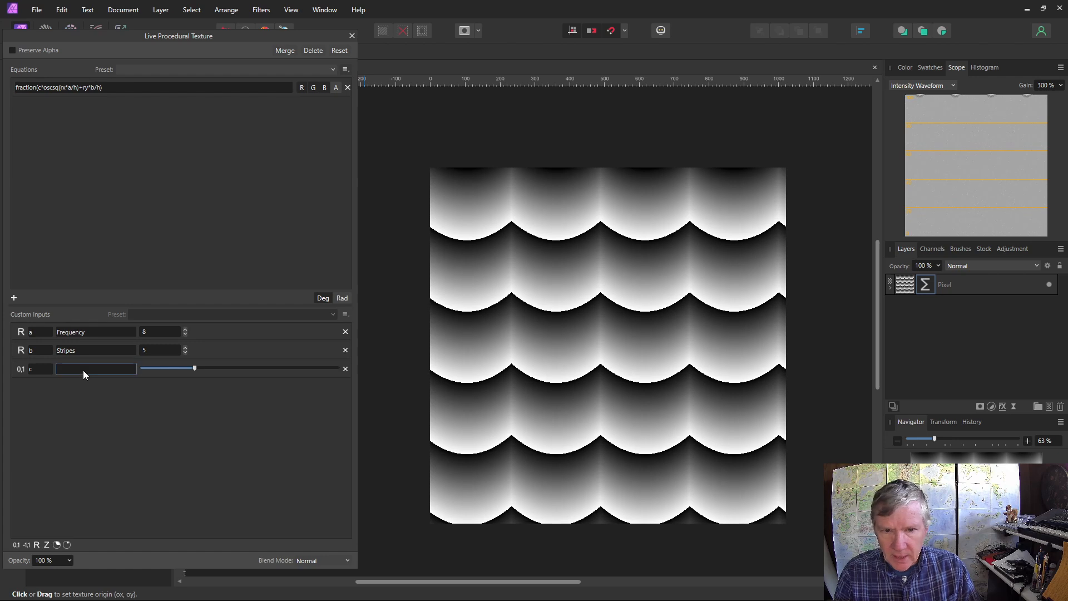
{"action": "type", "text": "Amplitude"}
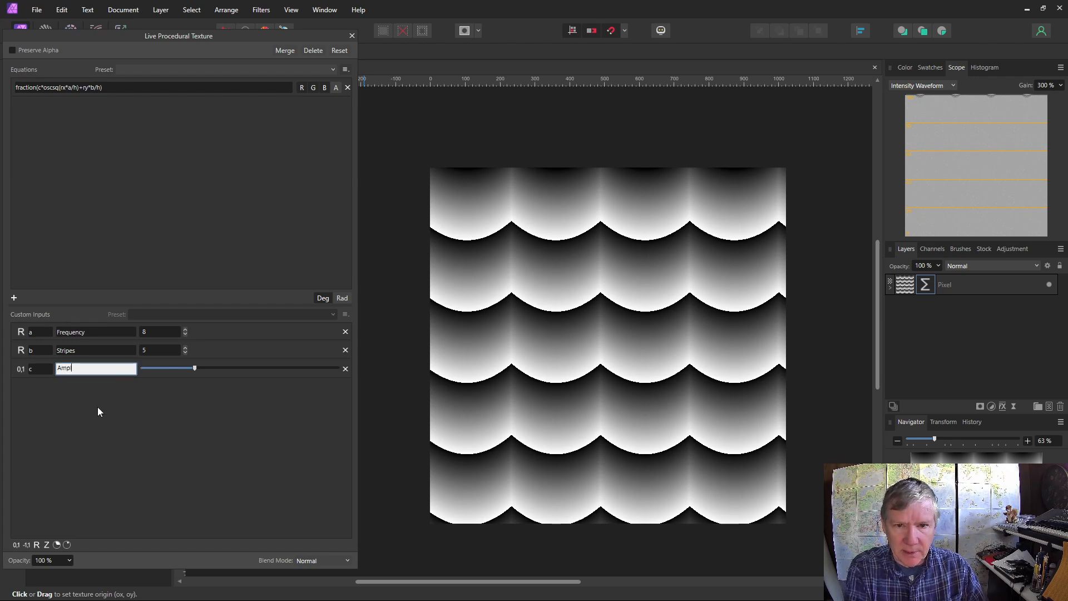
{"action": "left_click_drag", "start_coordinate": [194, 368], "coordinate": [232, 372]}
- Add a Gradient Map adjustment with the default preset above the Pixel layer
{"action": "left_click", "coordinate": [967, 286]}
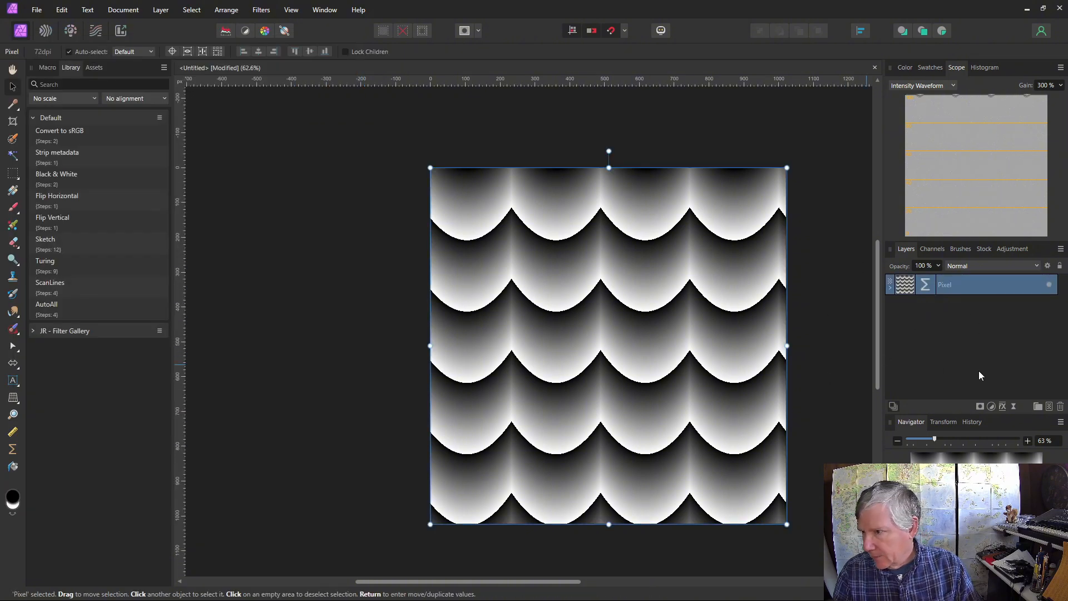
{"action": "left_click", "coordinate": [1010, 249]}
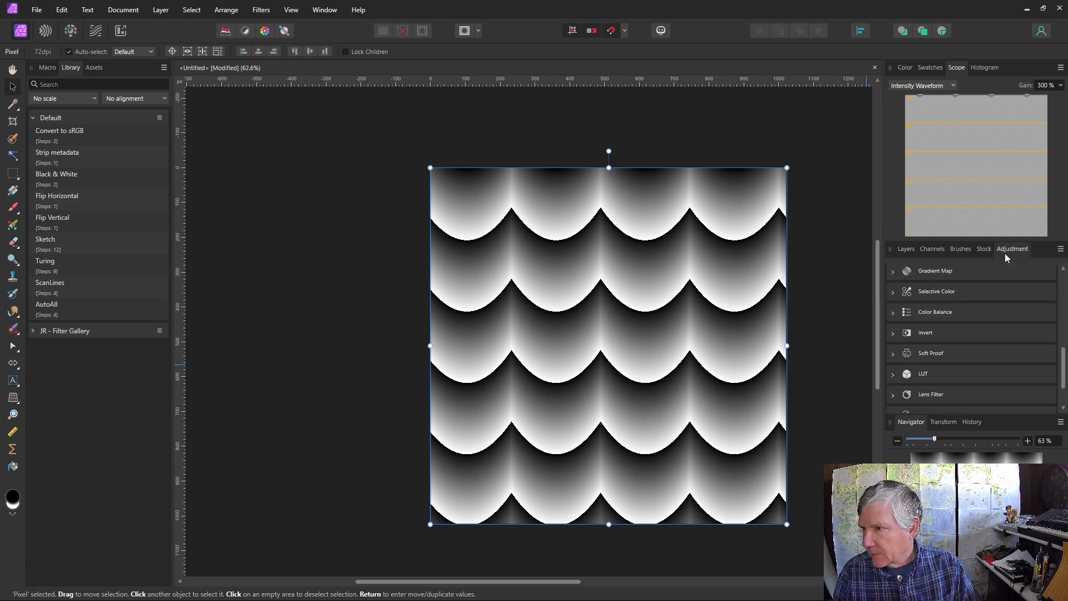
{"action": "left_click", "coordinate": [924, 274]}
{"action": "left_click", "coordinate": [902, 307]}
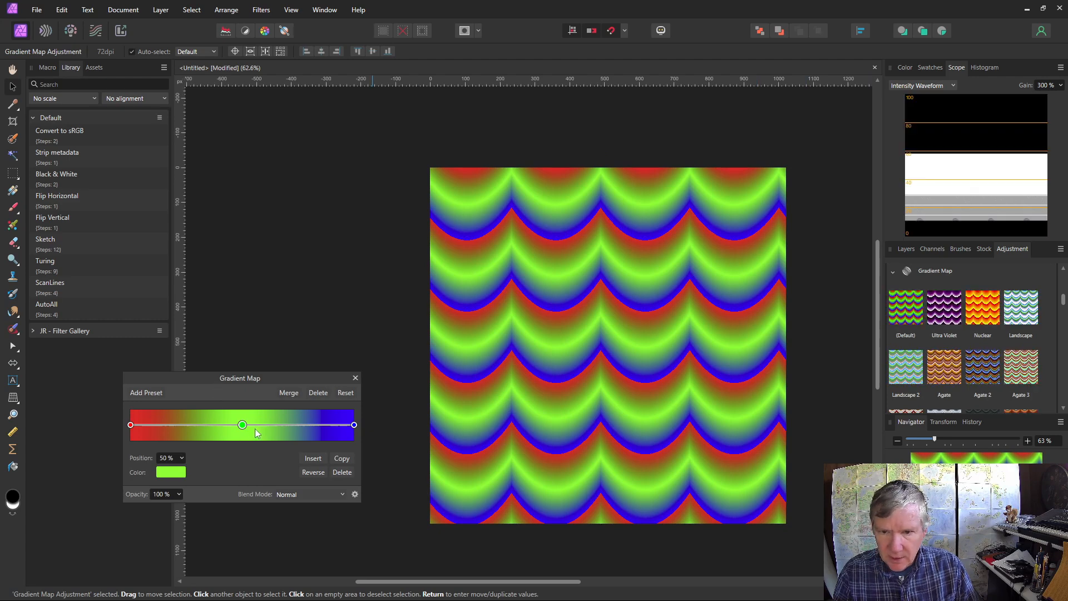
- Remove the green middle stop from the gradient and recolor the red first stop to a light cyan-blue
{"action": "left_click_drag", "start_coordinate": [243, 425], "coordinate": [243, 484]}
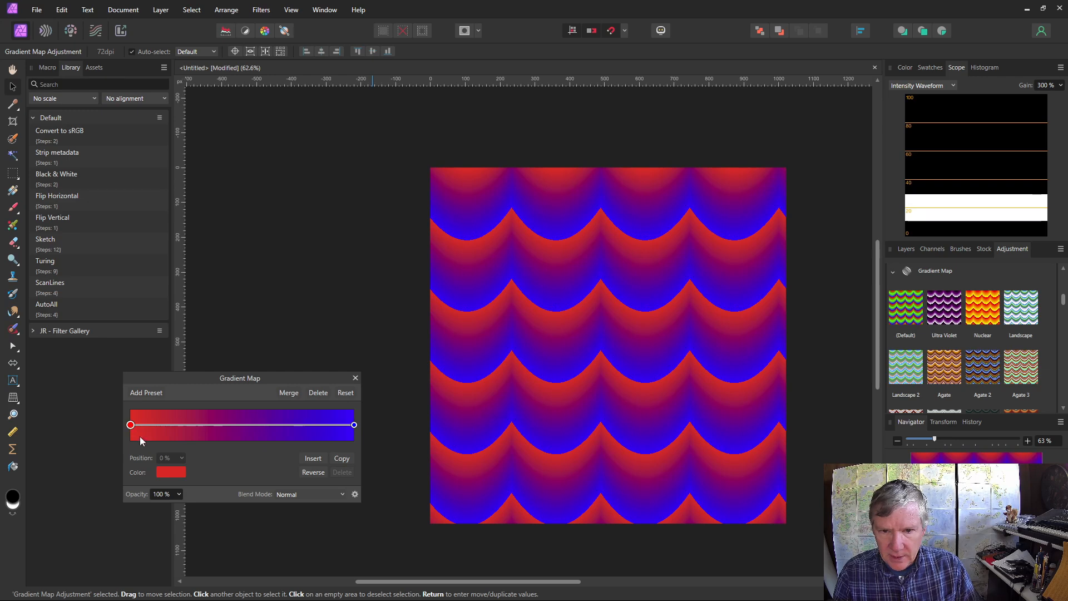
{"action": "left_click", "coordinate": [171, 472]}
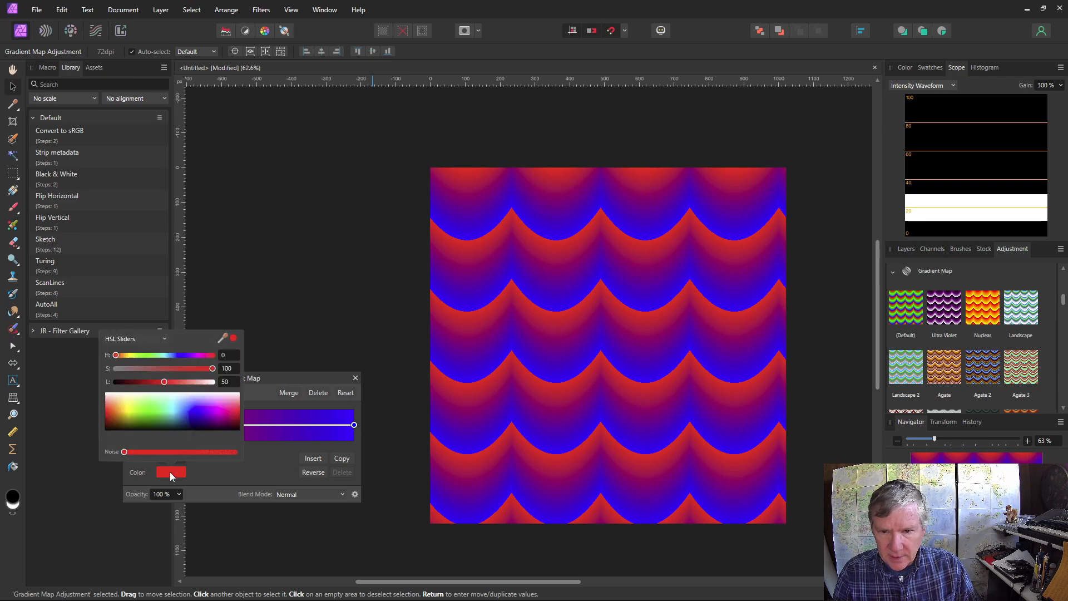
{"action": "left_click", "coordinate": [176, 402]}
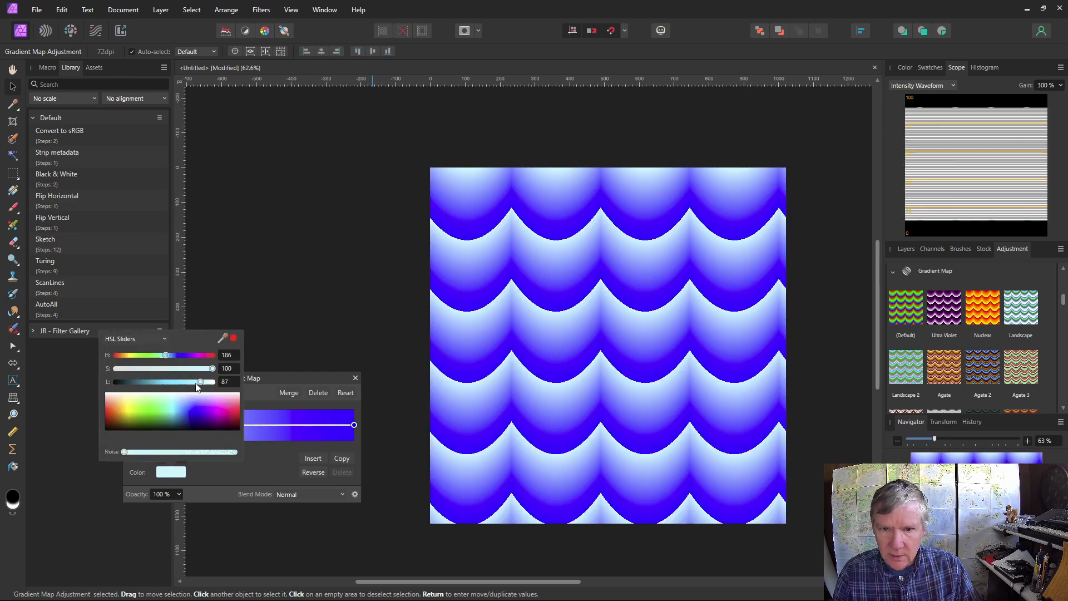
{"action": "left_click_drag", "start_coordinate": [196, 386], "coordinate": [187, 386]}
{"action": "left_click", "coordinate": [218, 311]}
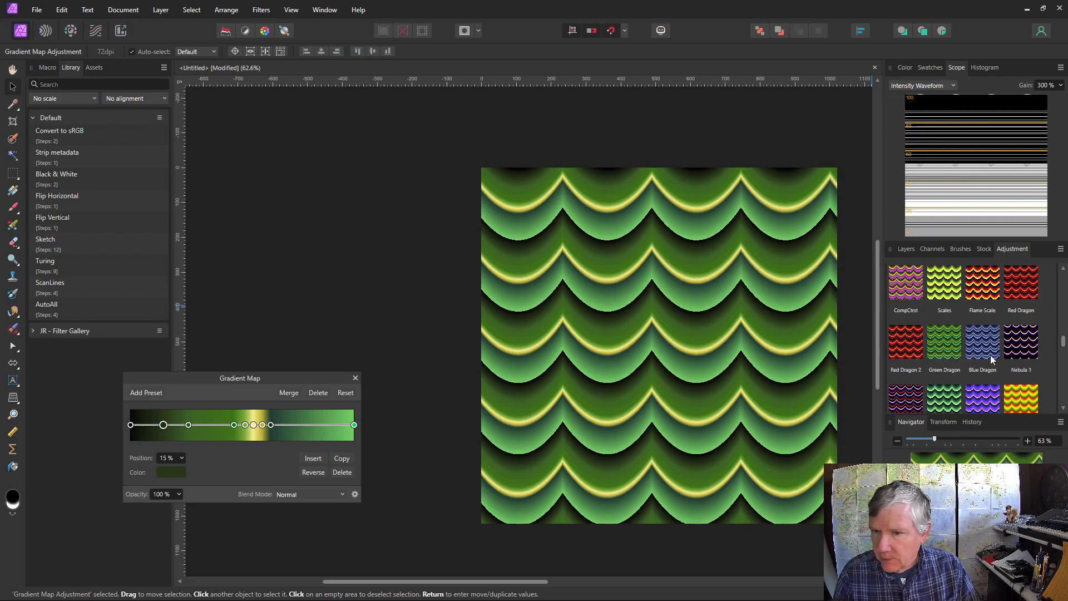
- Try the Blue Dragon and Nebula 1 gradient map presets and apply the G7 preset
{"action": "left_click", "coordinate": [983, 349]}
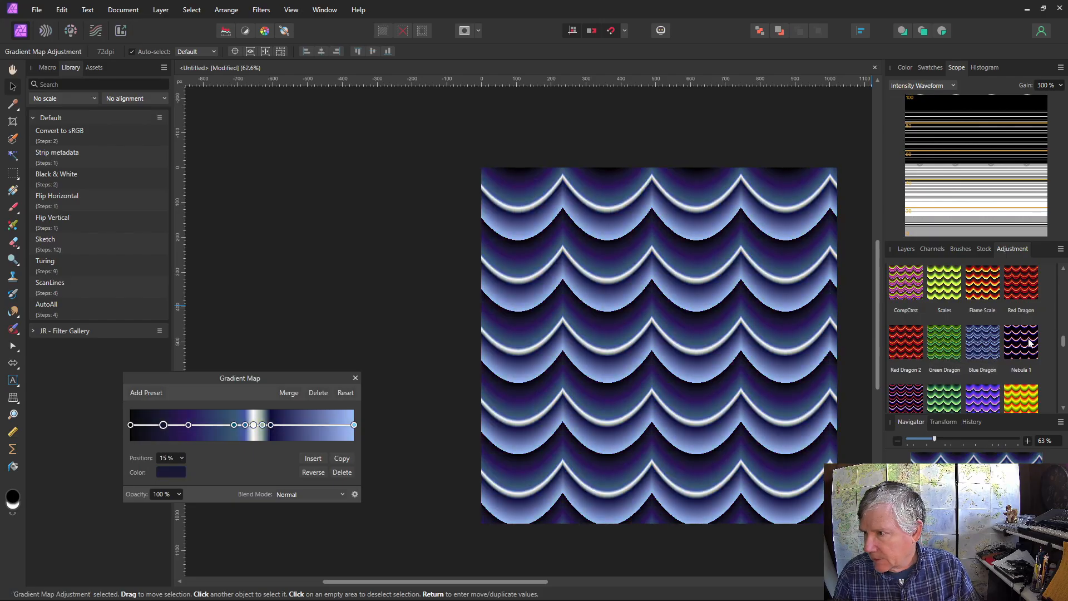
{"action": "left_click", "coordinate": [1021, 342]}
{"action": "scroll", "coordinate": [1003, 396], "scroll_direction": "down", "scroll_amount": 3}
{"action": "left_click", "coordinate": [955, 294]}
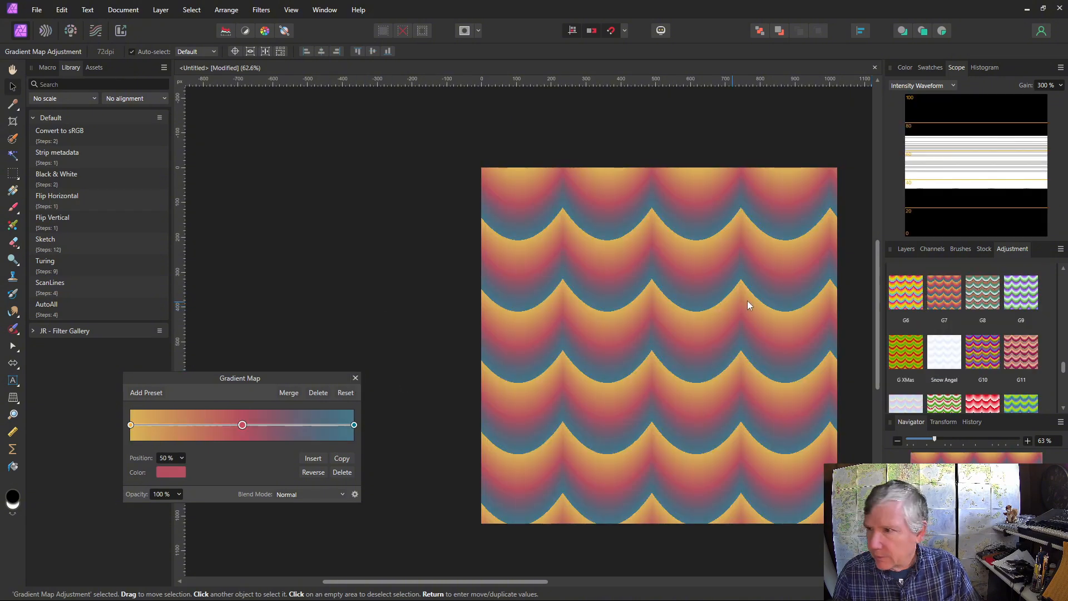
- Switch to the browser's Procedural Texture help page and review the Oscillators and Harmonic Oscillators function lists
{"action": "key", "text": "alt+Tab"}
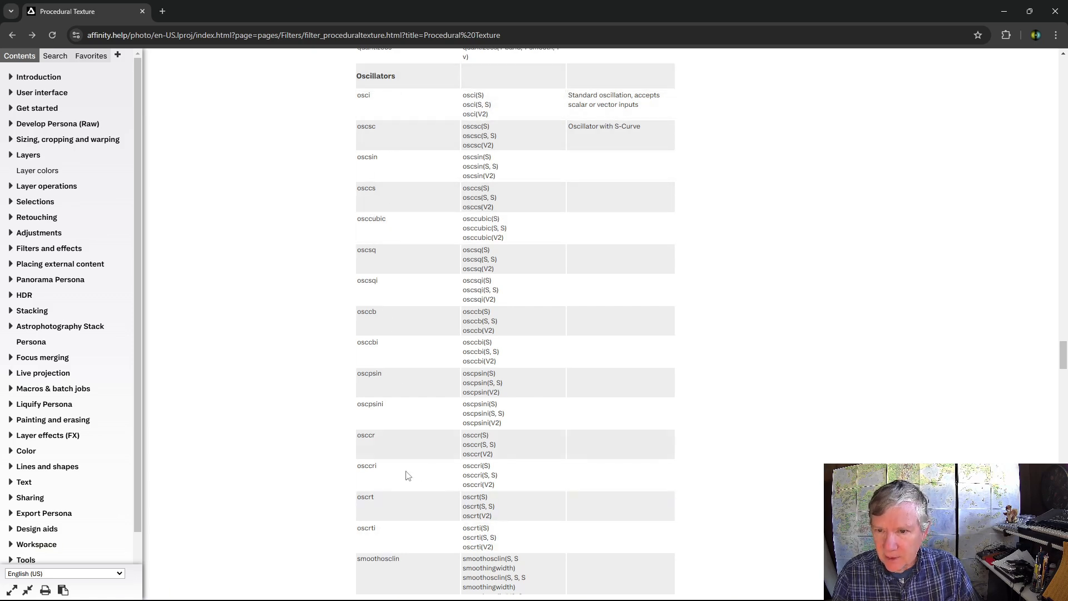
{"action": "scroll", "coordinate": [407, 475], "scroll_direction": "down", "scroll_amount": 7}
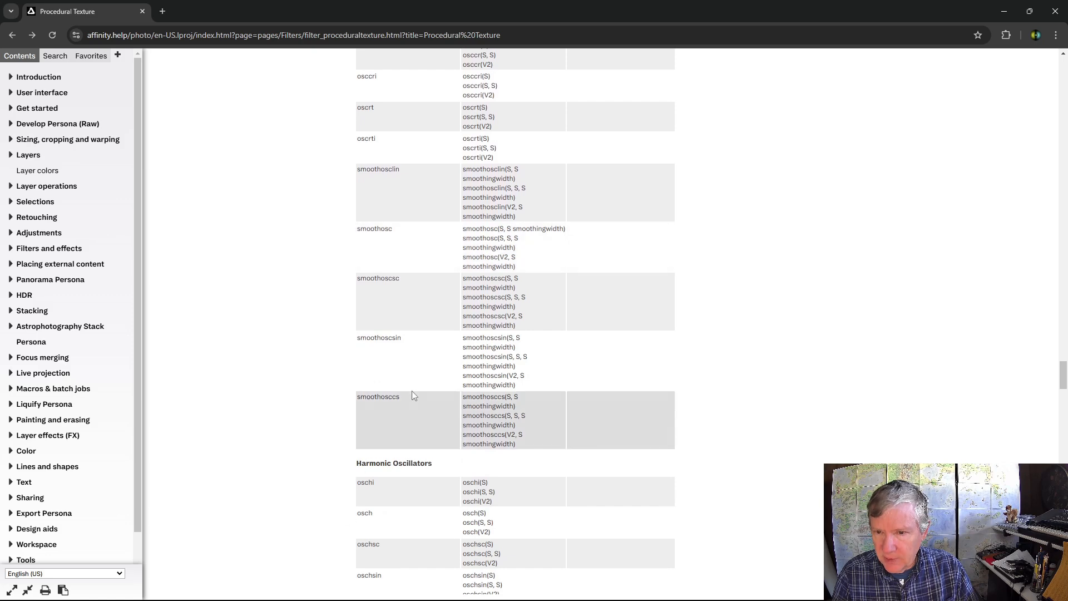
{"action": "scroll", "coordinate": [413, 395], "scroll_direction": "down", "scroll_amount": 6}
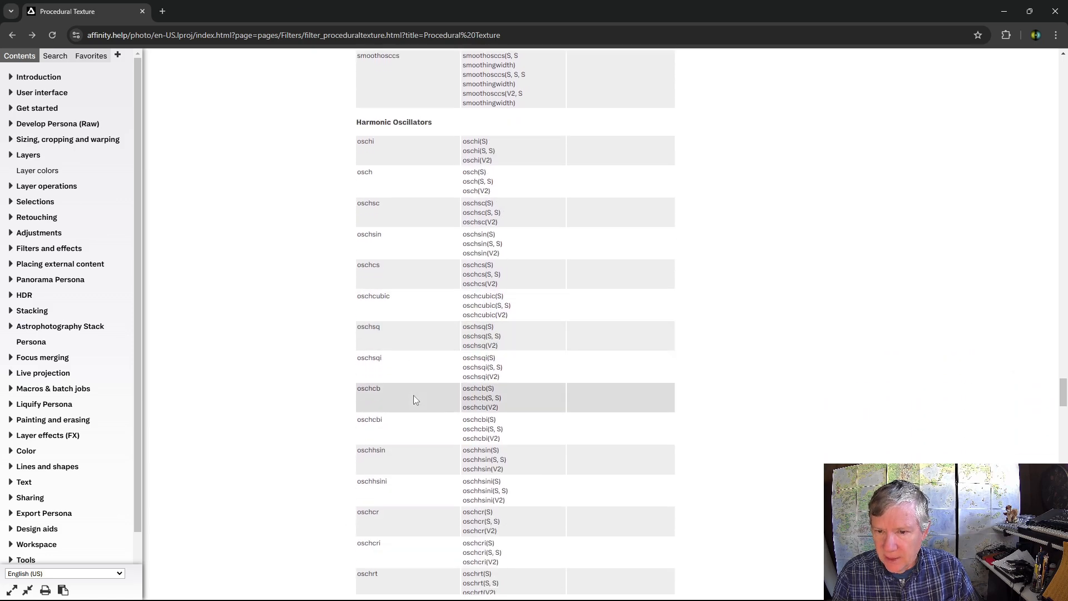
{"action": "scroll", "coordinate": [413, 395], "scroll_direction": "up", "scroll_amount": 14}
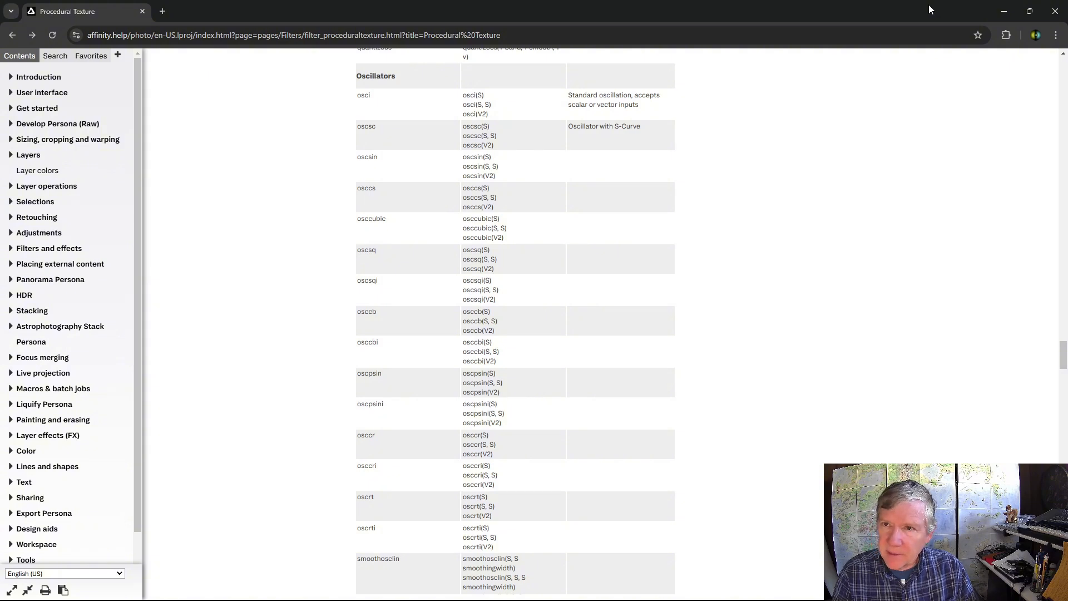
{"action": "left_click", "coordinate": [1004, 11]}
- Replace oscsq with osci in the Procedural Texture equation, giving fraction(c*osci(rx*a/h)+ry*b/h)
{"action": "left_click", "coordinate": [156, 99]}
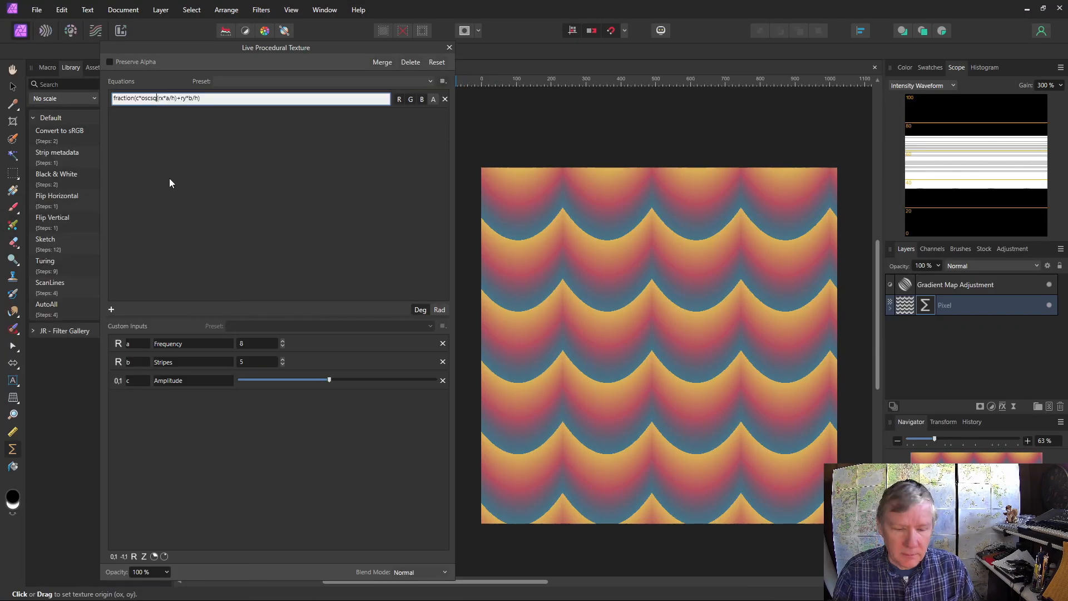
{"action": "key", "text": "BackSpace"}
{"action": "key", "text": "BackSpace"}
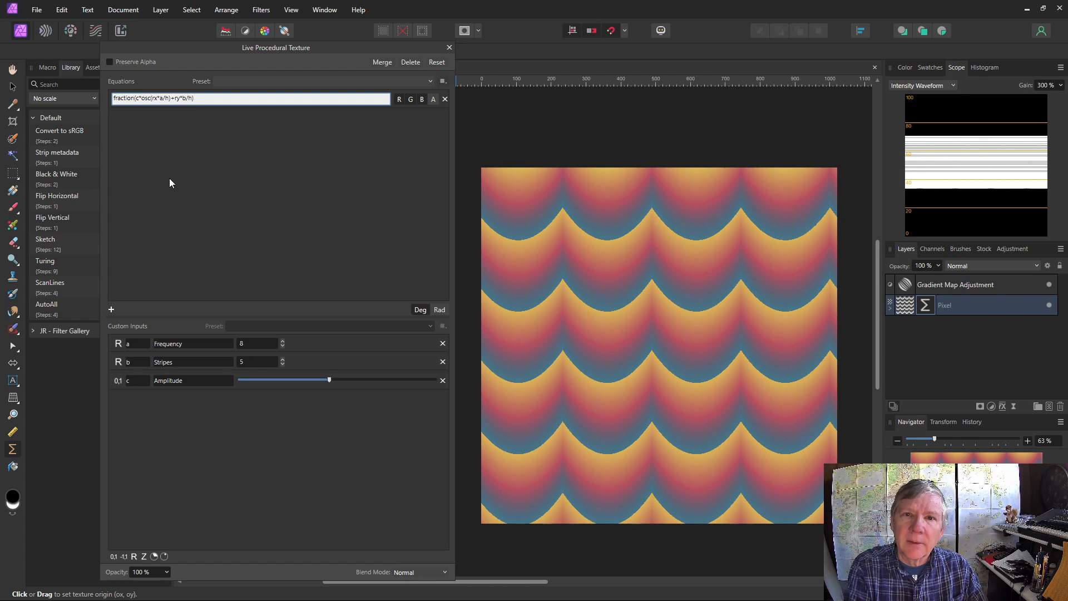
{"action": "type", "text": "i"}
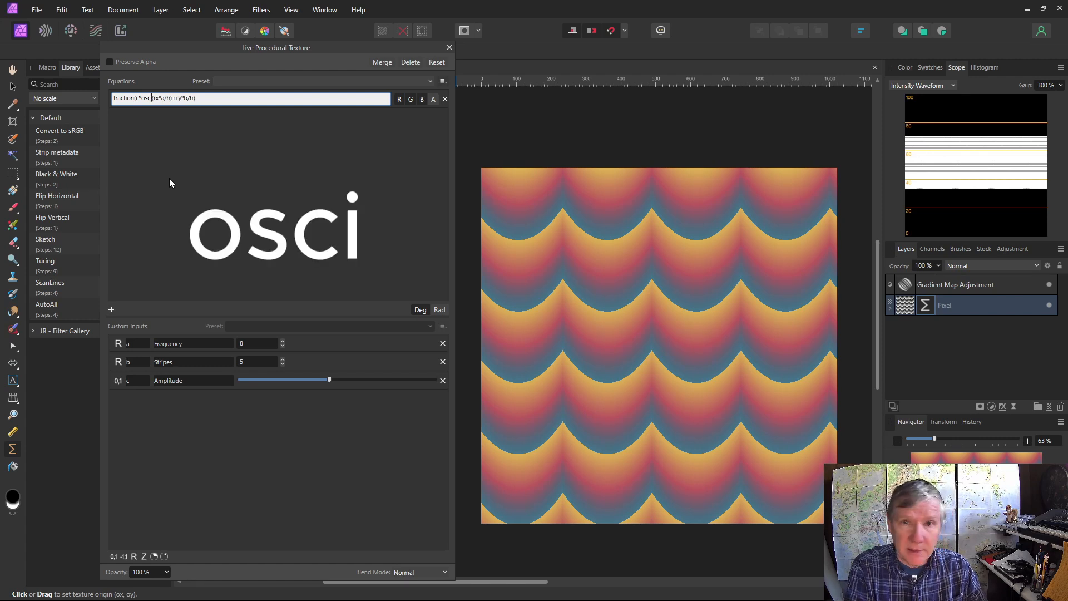
{"action": "key", "text": "Return"}
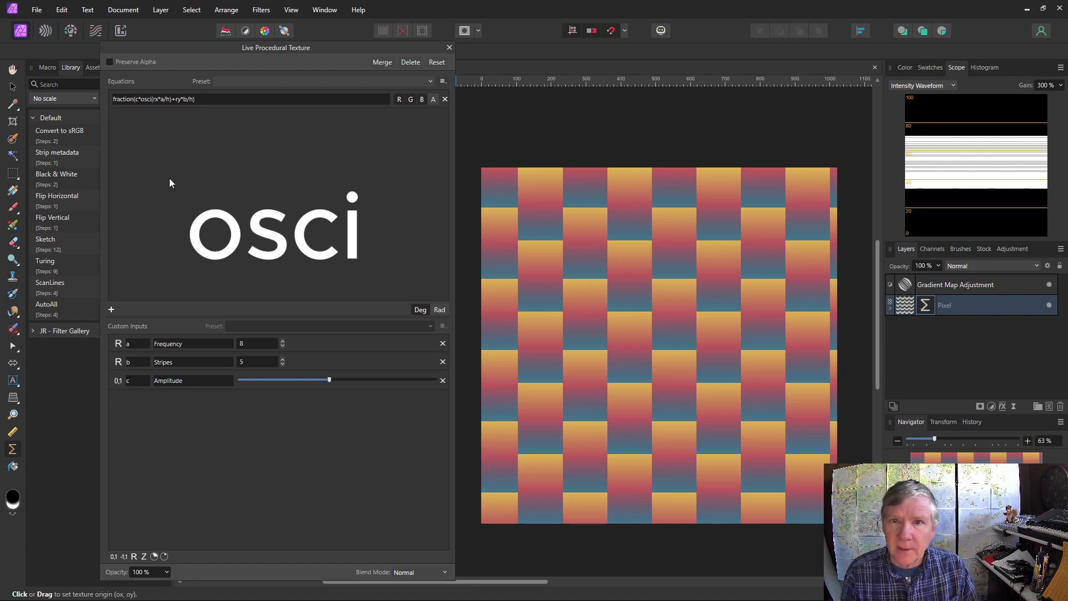
- Try the oscsc oscillator in place of osci in the Procedural Texture equation, giving fraction(c*oscsc(rx*a/h)+ry*b/h)
{"action": "left_click", "coordinate": [154, 98]}
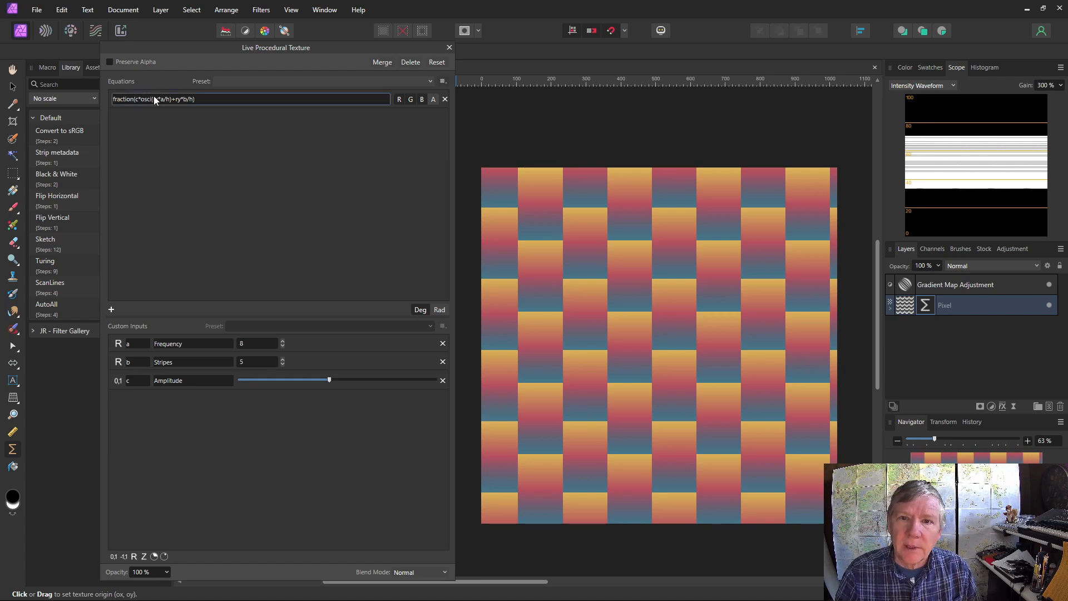
{"action": "left_click", "coordinate": [153, 99]}
{"action": "key", "text": "BackSpace"}
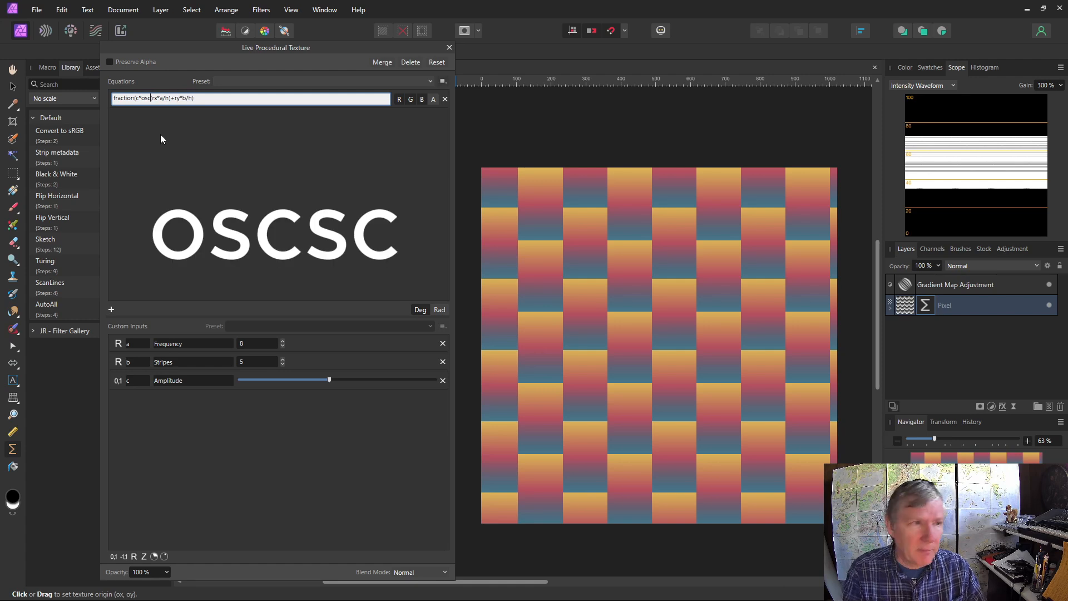
{"action": "type", "text": "sc"}
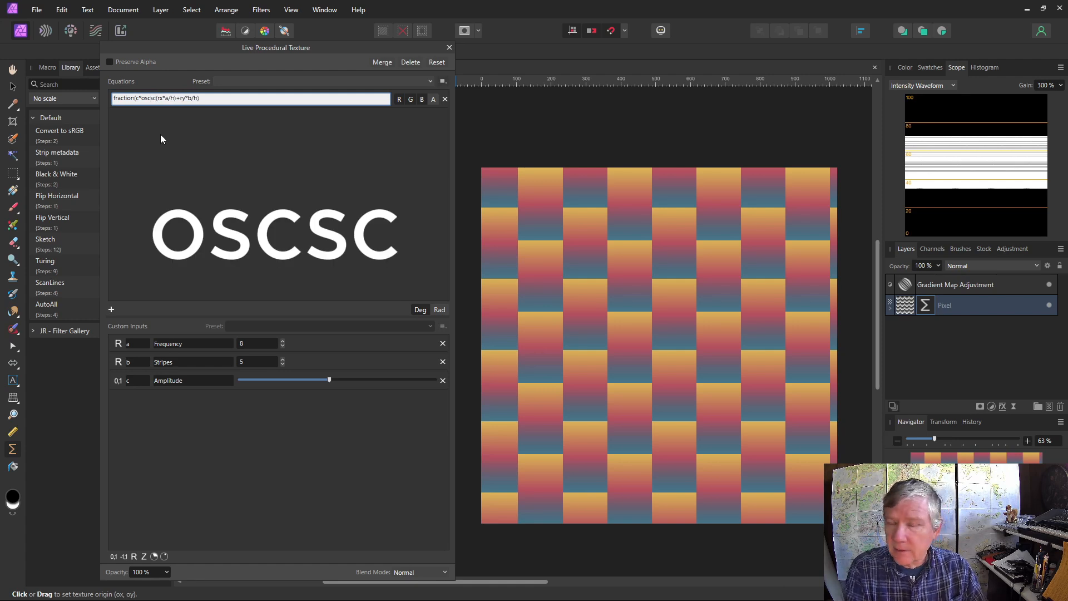
{"action": "key", "text": "Return"}
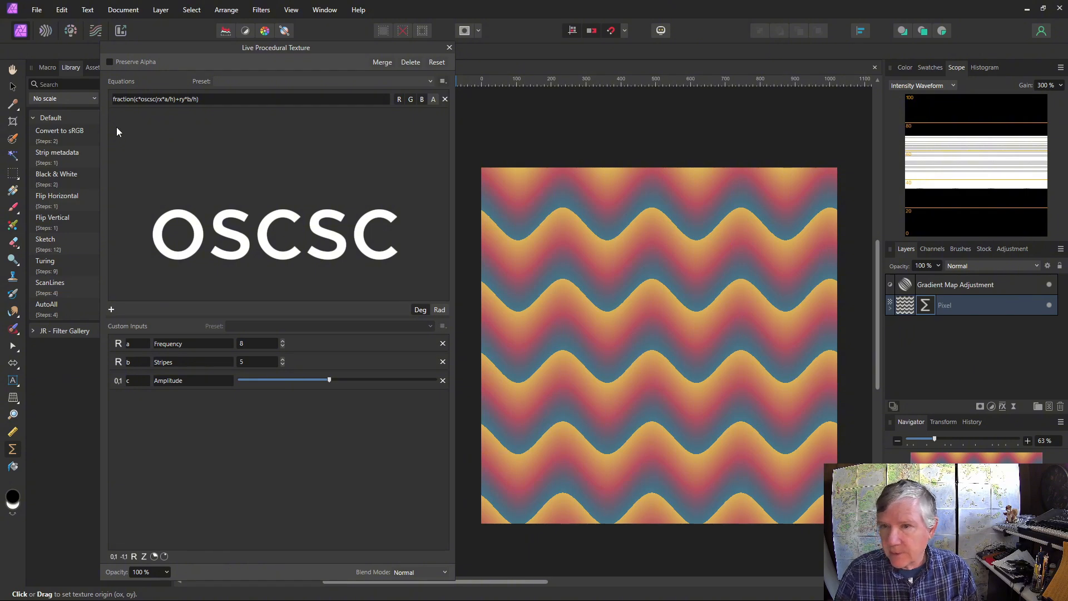
- Try osccs as the oscillator in the equation, and replace it with oscsq, giving fraction(c*oscsq(rx*a/h)+ry*b/h)
{"action": "left_click", "coordinate": [154, 100]}
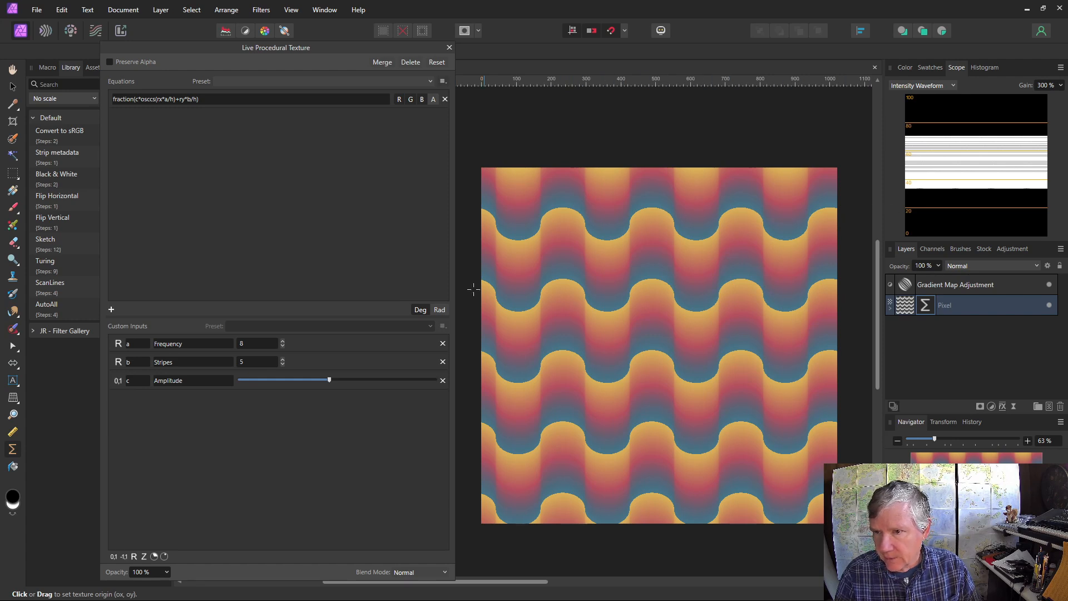
{"action": "left_click", "coordinate": [153, 99]}
{"action": "key", "text": "BackSpace"}
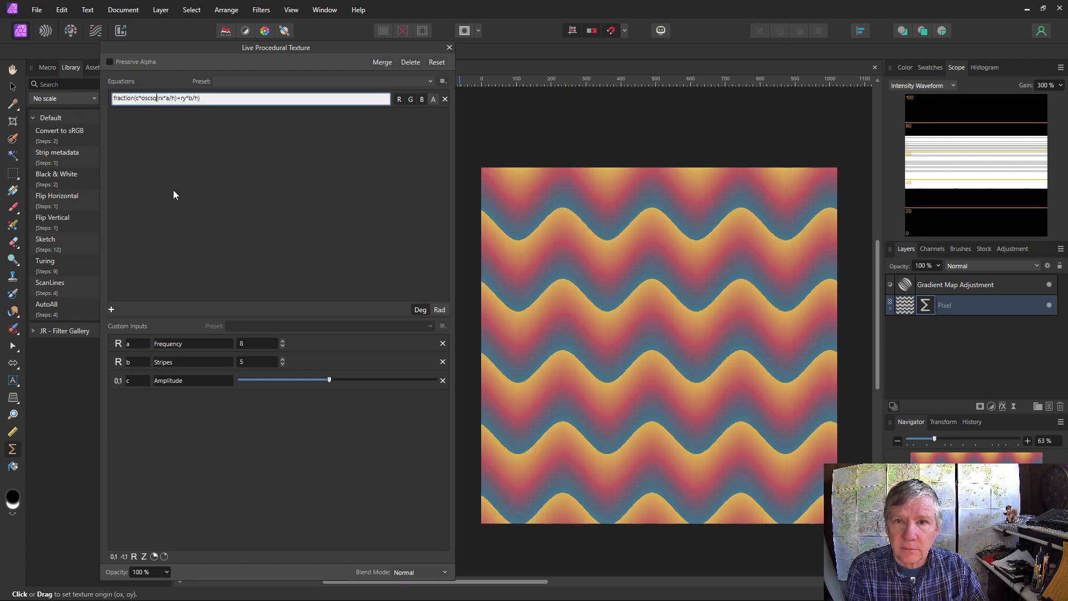
{"action": "key", "text": "BackSpace"}
{"action": "type", "text": "sq"}
{"action": "key", "text": "Return"}
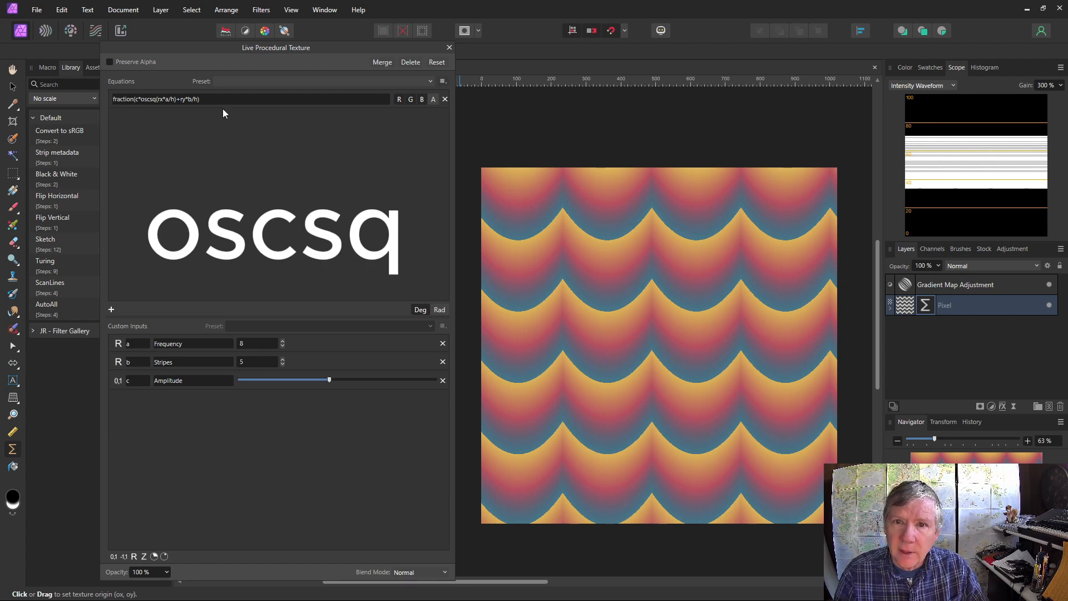
- Try the inverted oscillator oscsqi in the equation, and replace it with oscrti, giving fraction(c*oscrti(rx*a/h)+ry*b/h)
{"action": "left_click", "coordinate": [156, 102]}
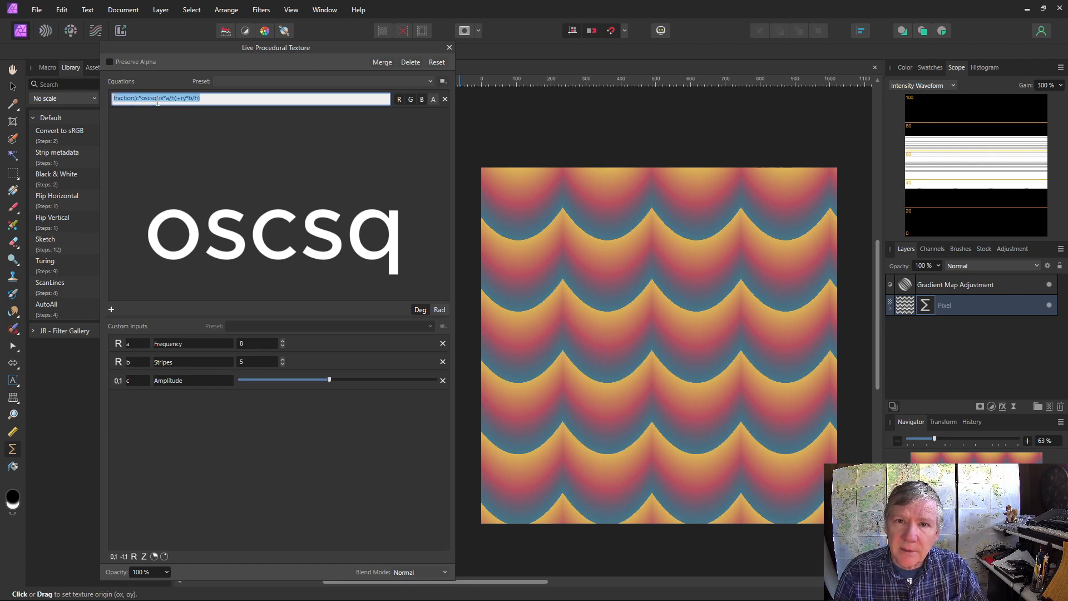
{"action": "left_click", "coordinate": [158, 101]}
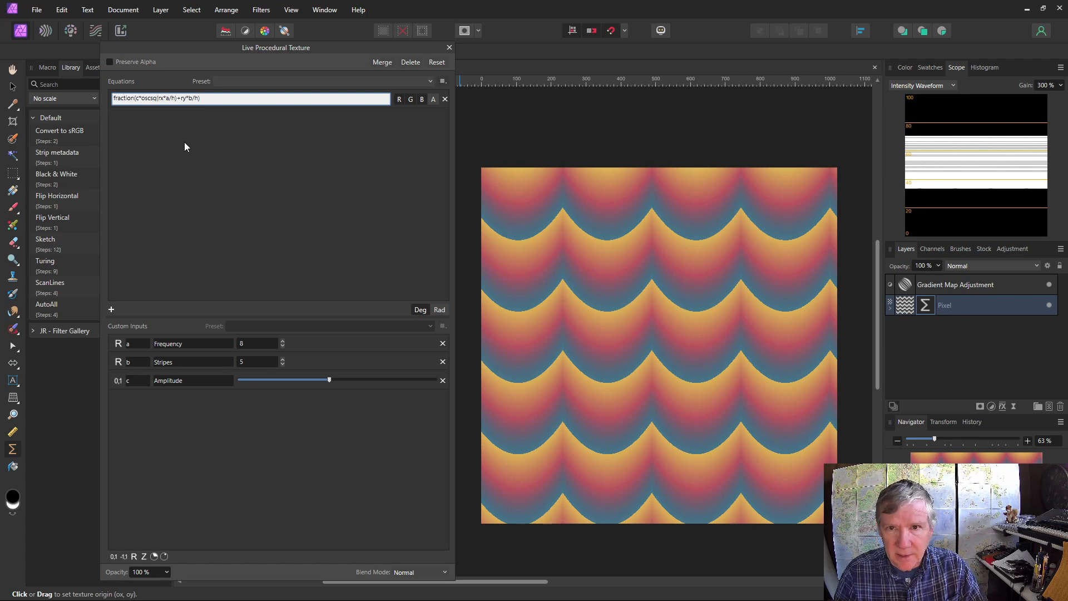
{"action": "type", "text": "i"}
{"action": "key", "text": "Return"}
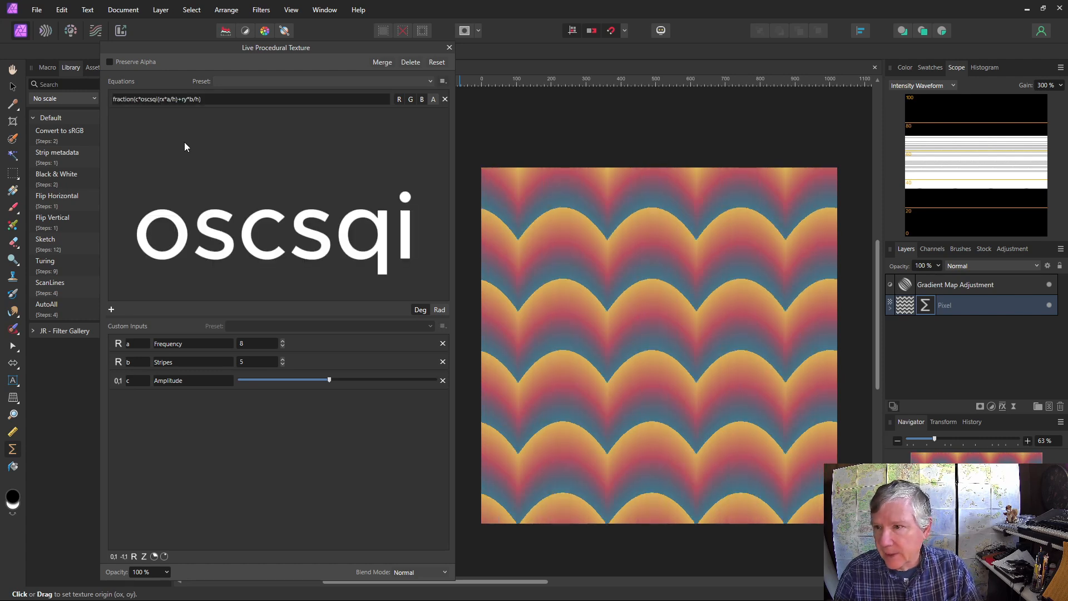
{"action": "left_click", "coordinate": [158, 103]}
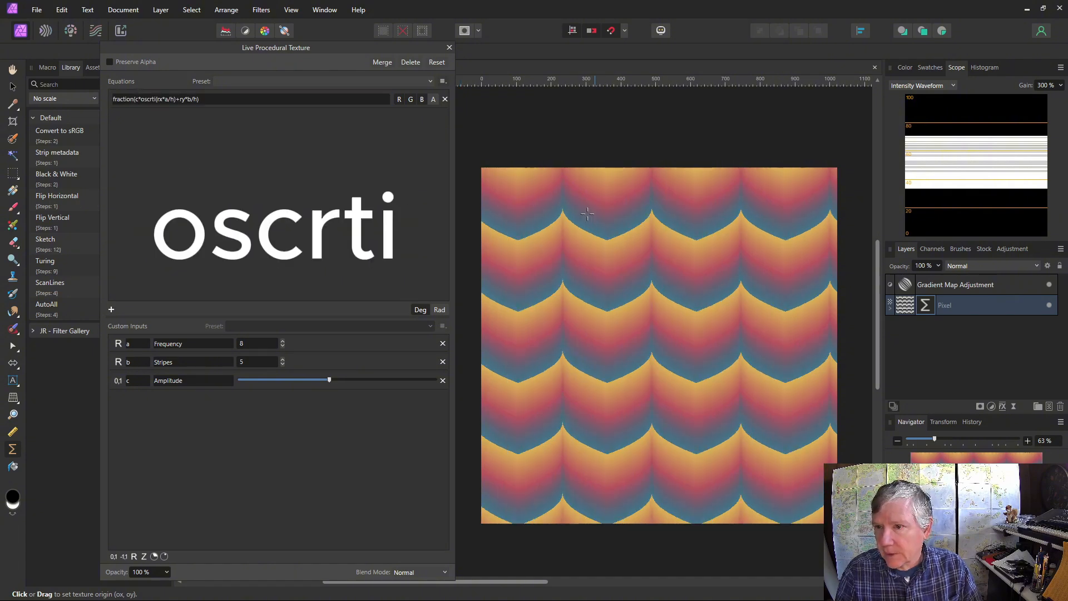